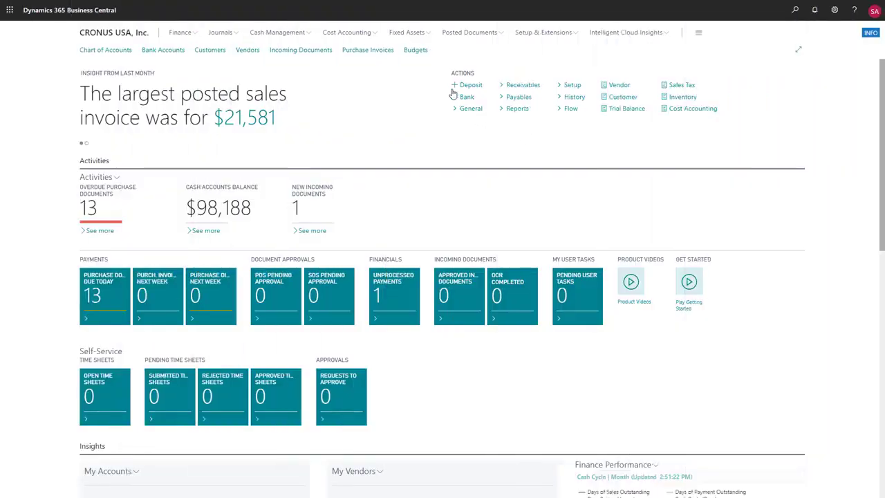
# - Search for fixed assets and open the Fixed Asset Setup page
pyautogui.click(430, 38)
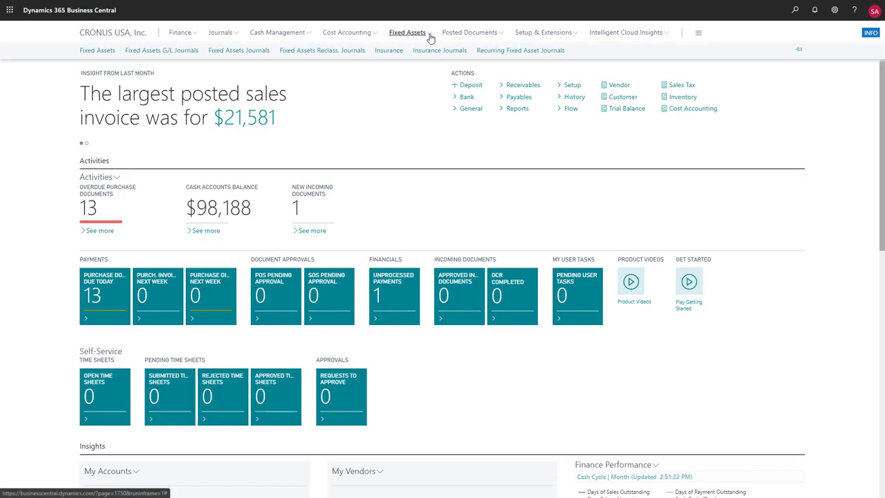
pyautogui.click(795, 10)
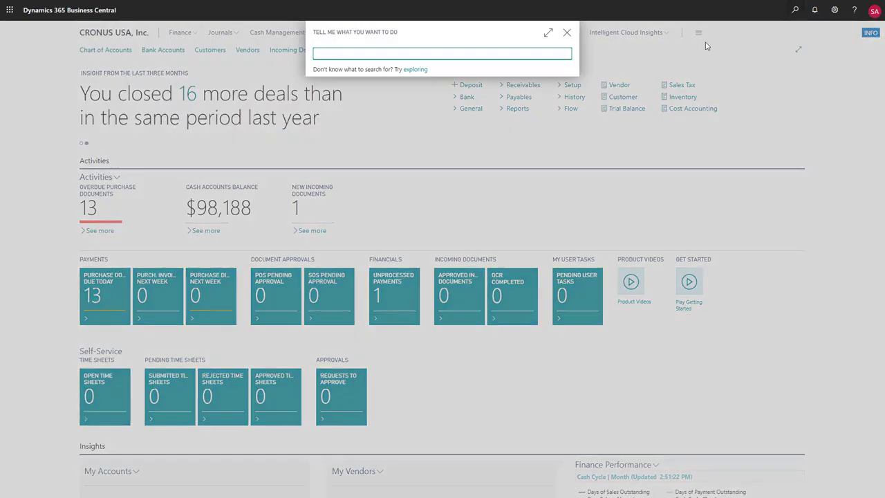
pyautogui.write('fixed assets')
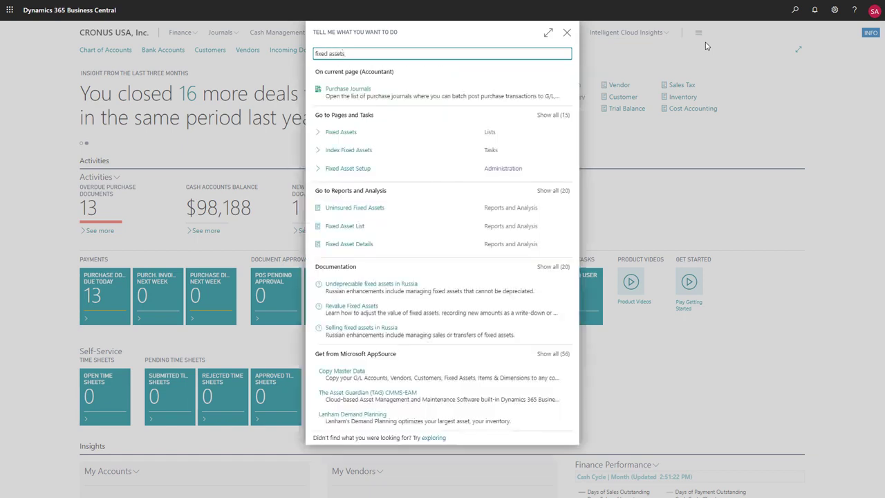
pyautogui.click(557, 117)
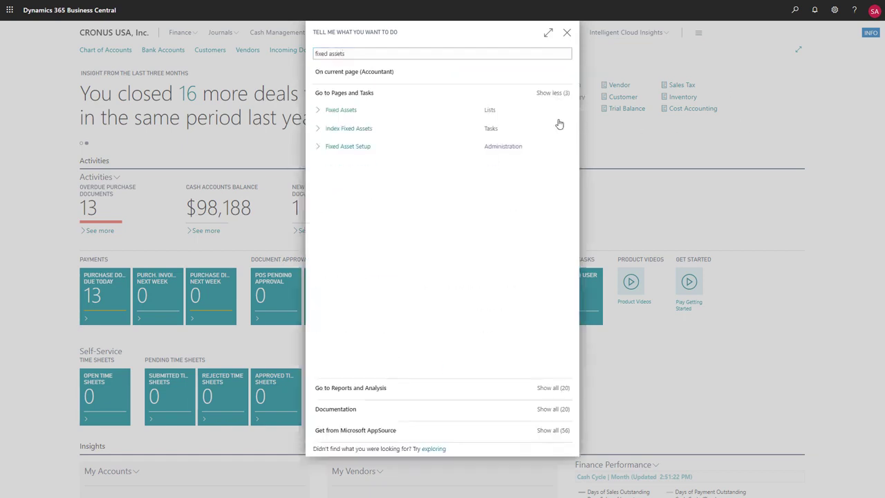
pyautogui.click(361, 148)
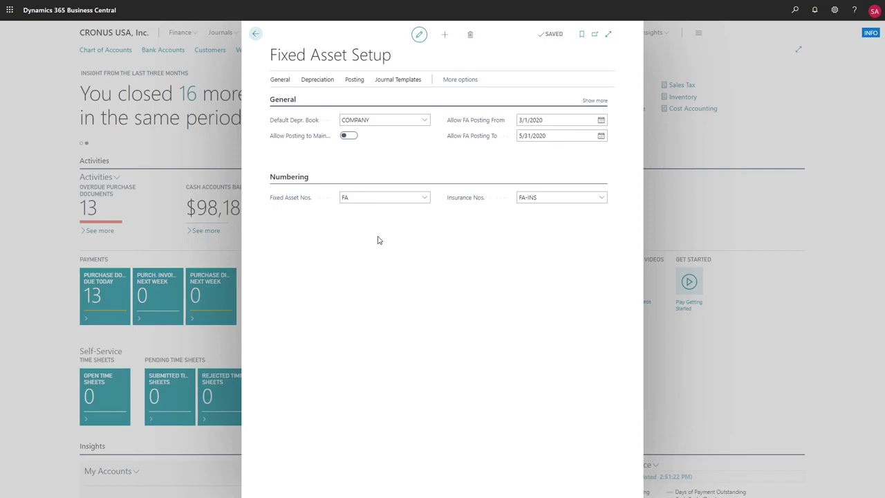
# - Review the journal template options and the FA Subclasses list in the fixed asset setup
pyautogui.click(397, 80)
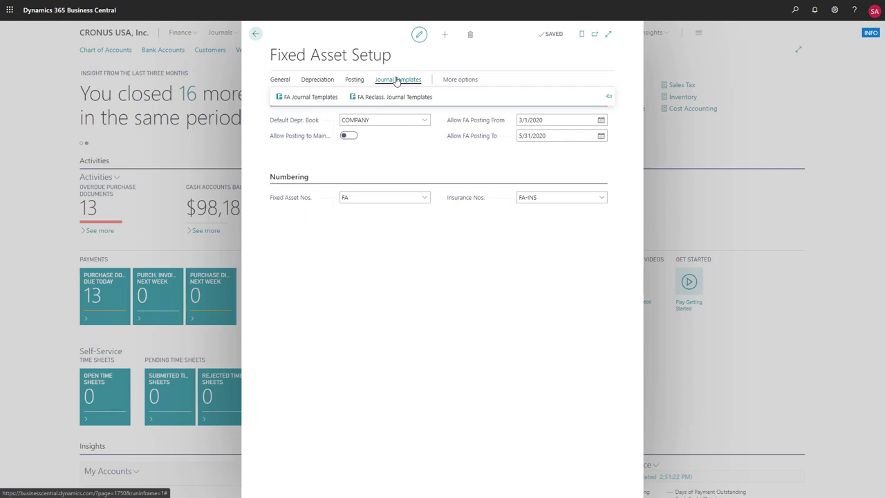
pyautogui.click(278, 80)
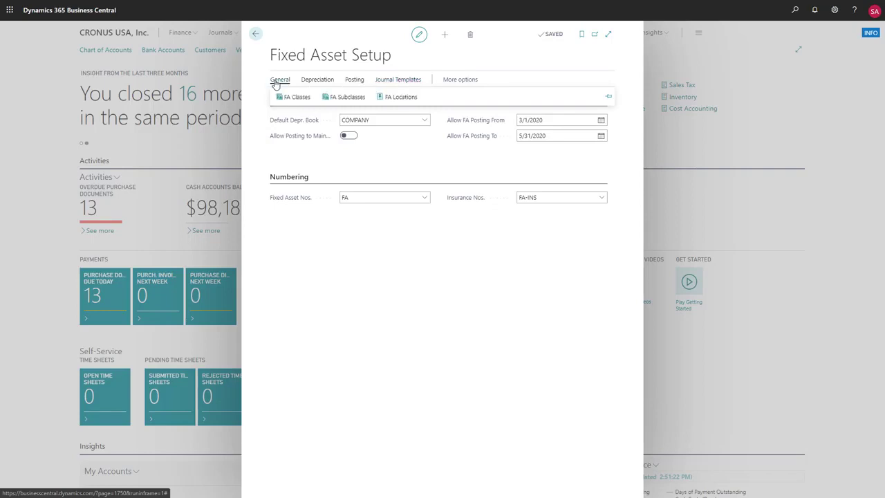
pyautogui.click(343, 104)
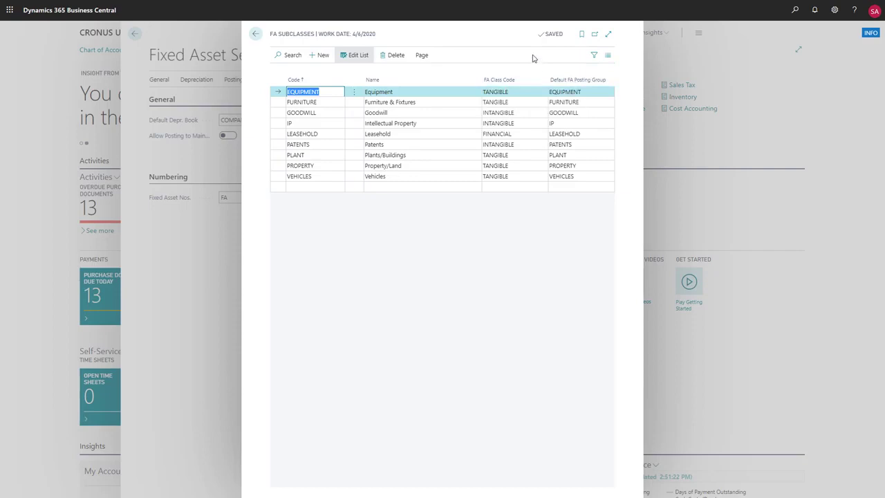
pyautogui.click(255, 35)
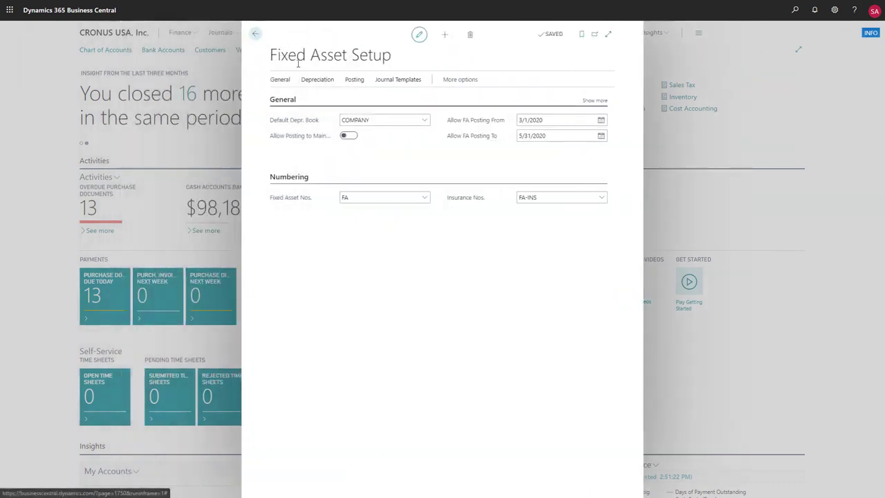
# - Review the FA Posting Groups and their accounts, and leave the fixed asset setup
pyautogui.click(354, 81)
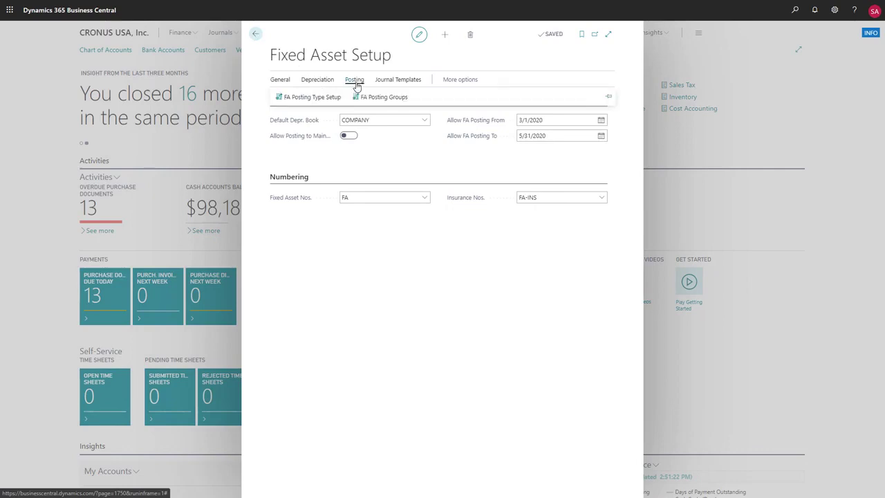
pyautogui.click(365, 99)
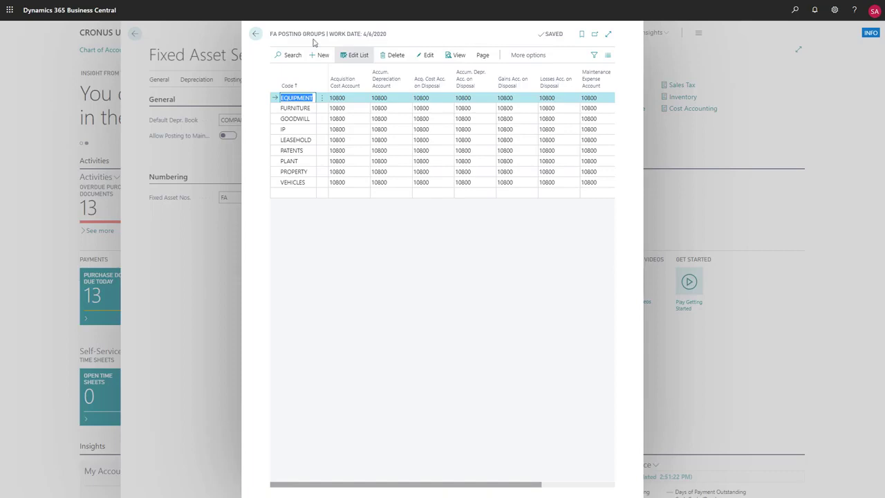
pyautogui.click(255, 33)
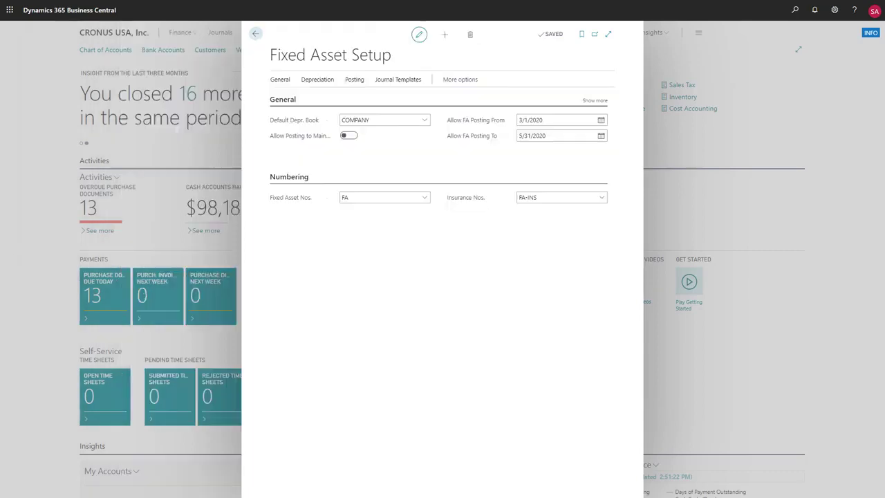
pyautogui.click(256, 36)
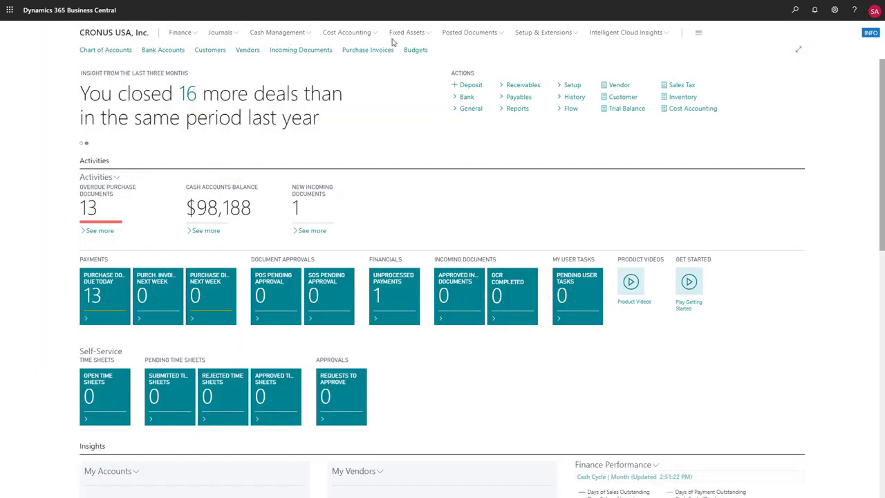
# - Create a new fixed asset described as Delivery Van with the subclass VEHICLES
pyautogui.click(420, 33)
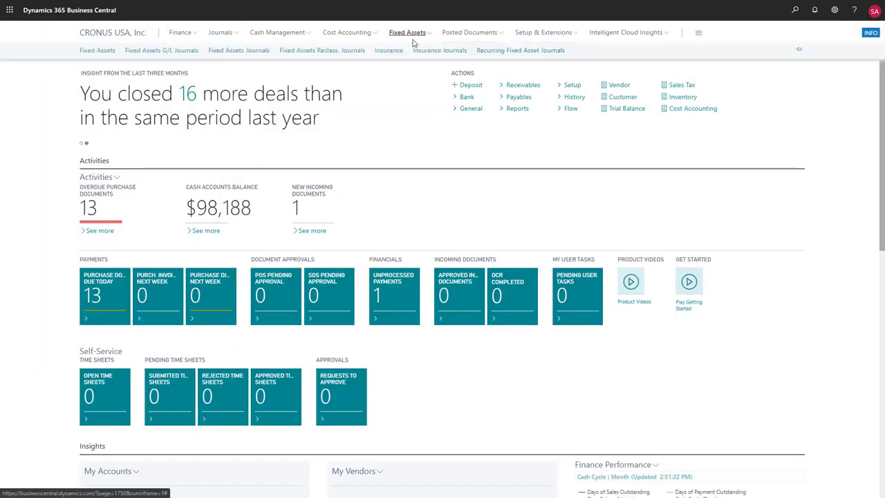
pyautogui.click(98, 51)
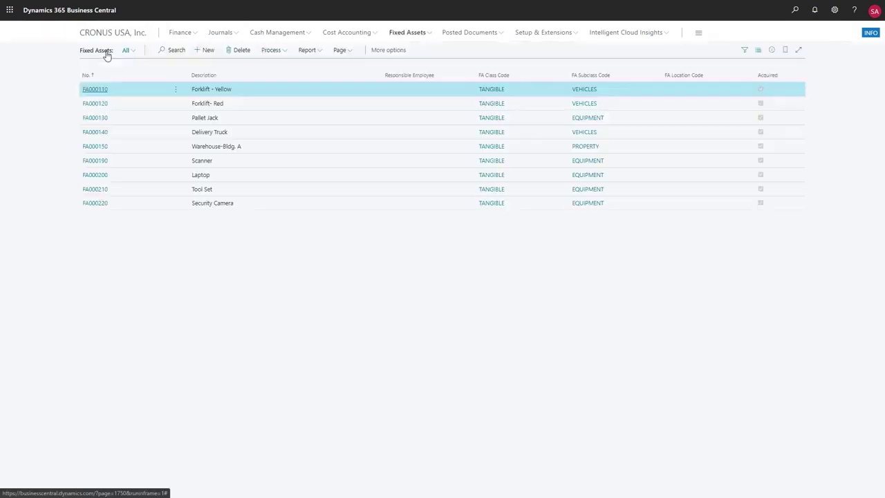
pyautogui.click(205, 51)
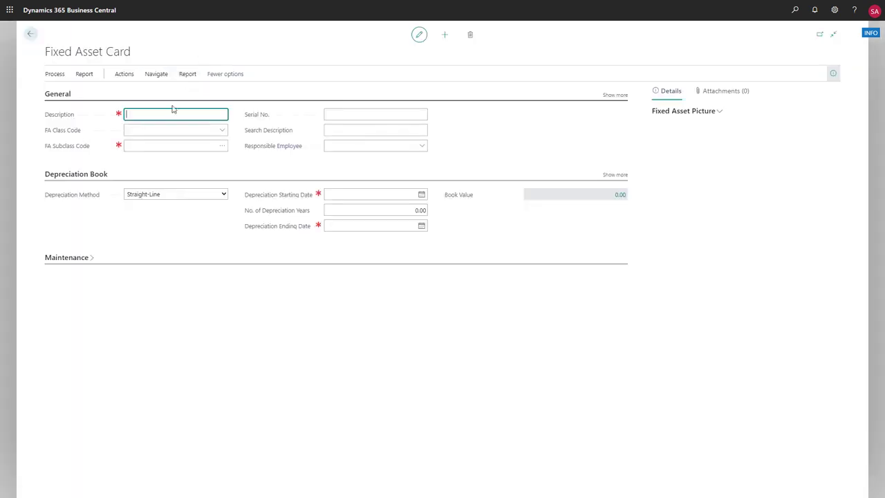
pyautogui.write('Delivery Van')
pyautogui.click(222, 145)
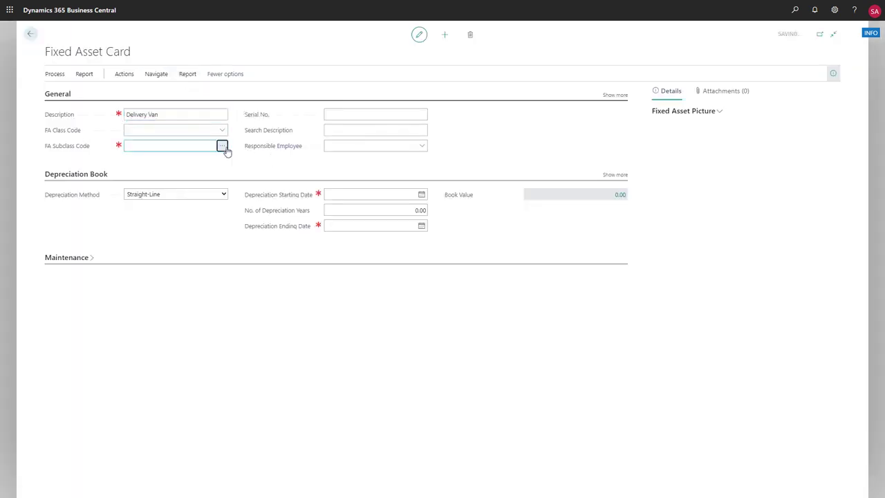
pyautogui.click(274, 181)
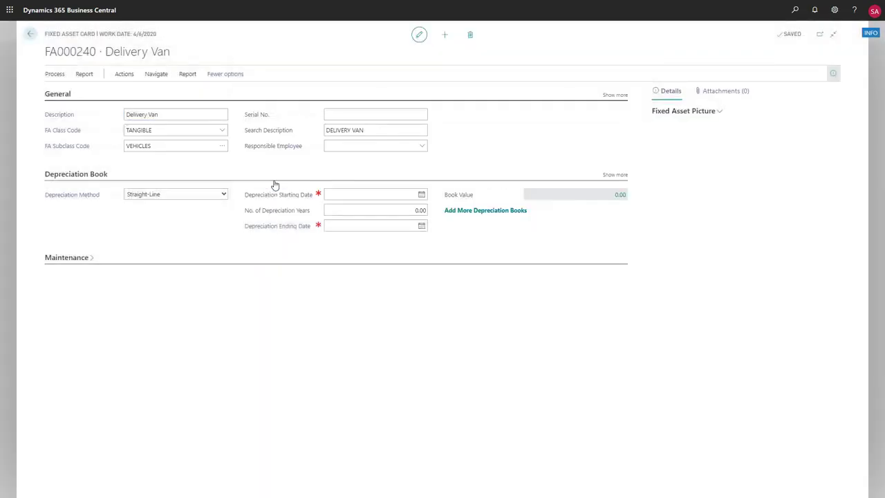
# - Enter YY-202 as the serial number of the Delivery Van
pyautogui.click(338, 113)
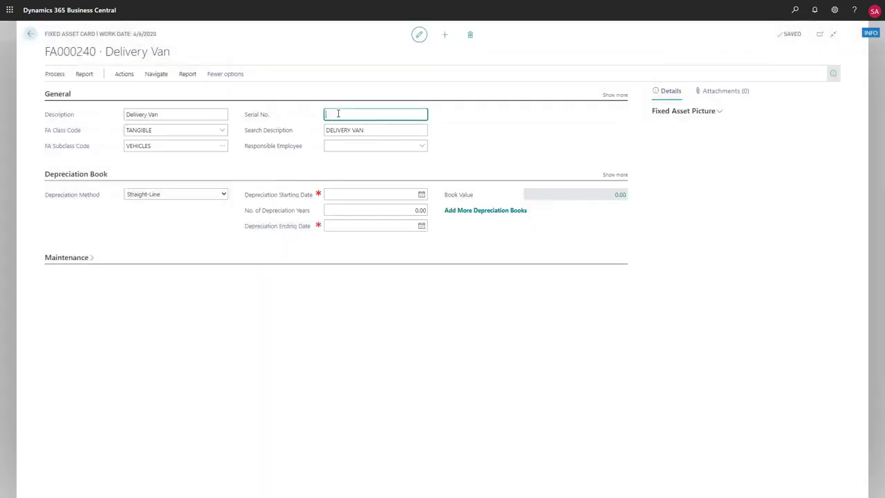
pyautogui.write('YY-')
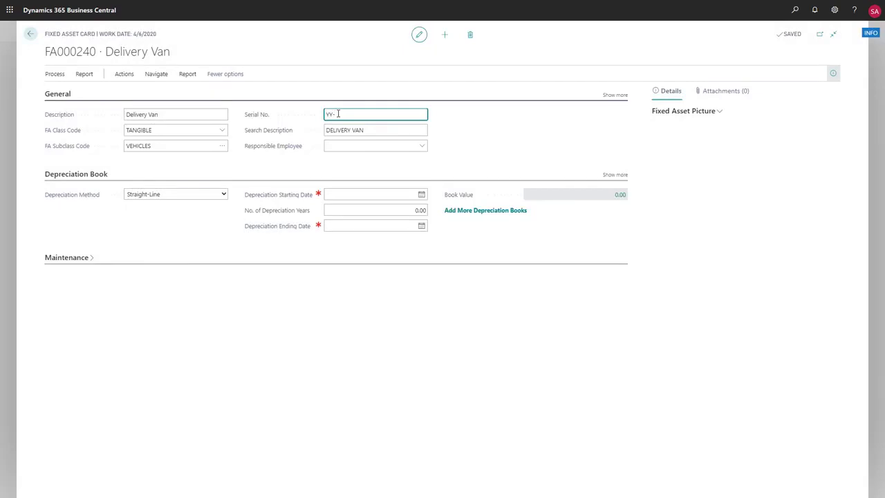
pyautogui.write('202')
# - Set the van's depreciation starting date to 3/1/2020 and its depreciation years to 5, keeping the Straight-Line method
pyautogui.click(421, 195)
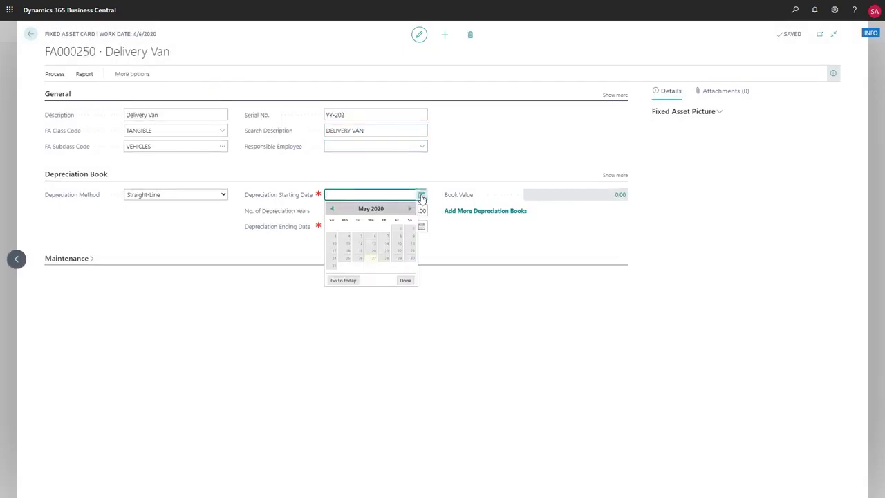
pyautogui.click(332, 209)
pyautogui.click(333, 209)
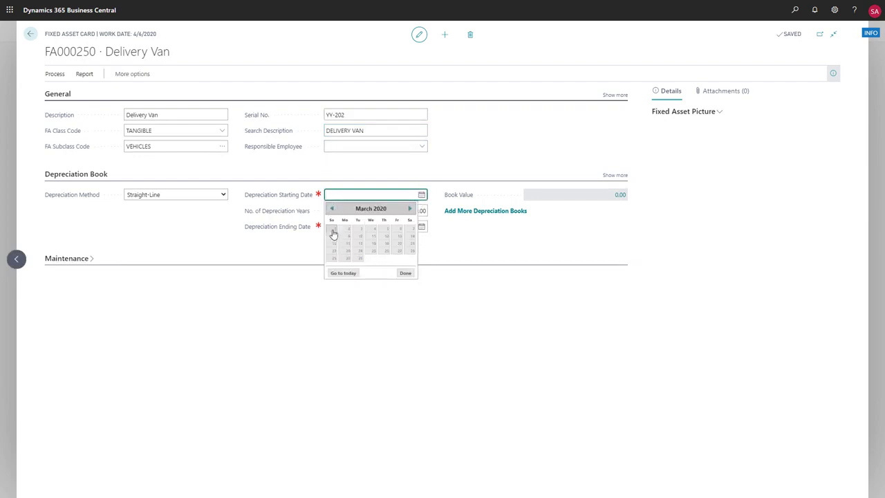
pyautogui.click(334, 231)
pyautogui.click(407, 211)
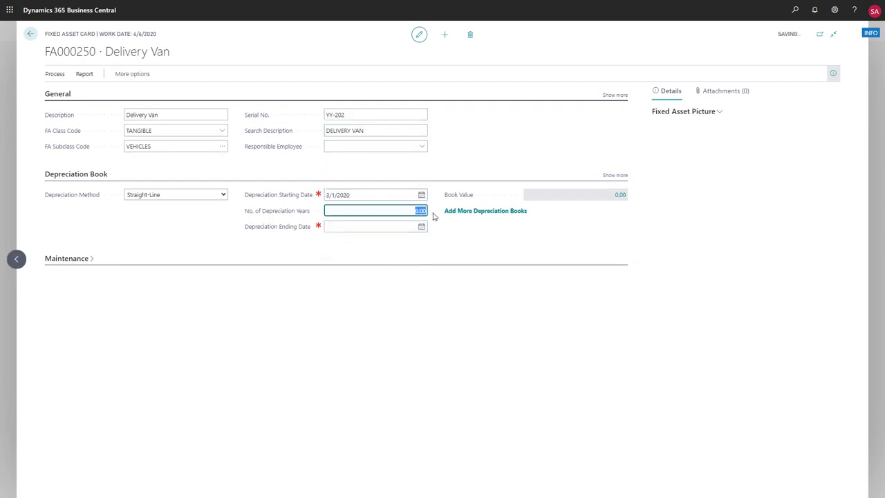
pyautogui.write('5')
pyautogui.click(409, 285)
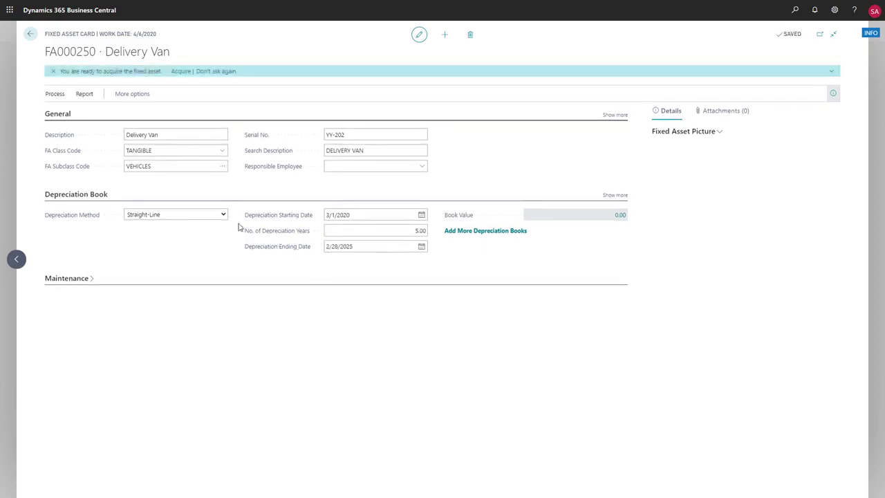
pyautogui.click(223, 215)
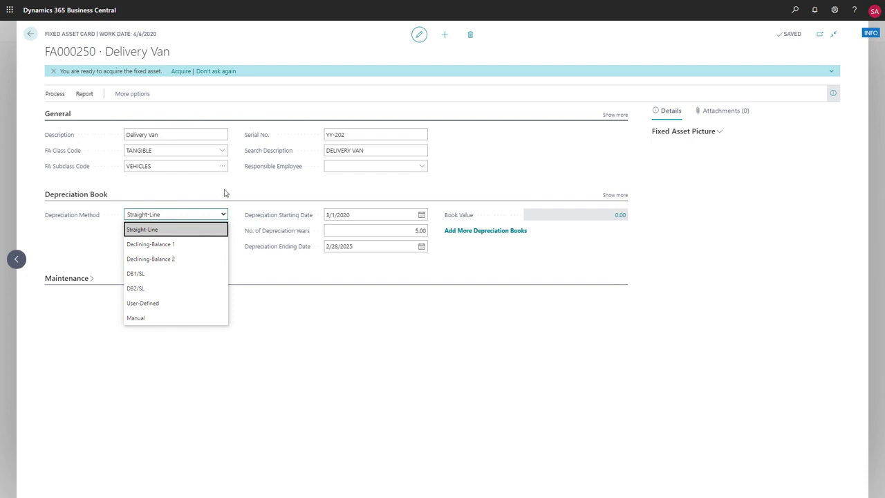
pyautogui.click(224, 193)
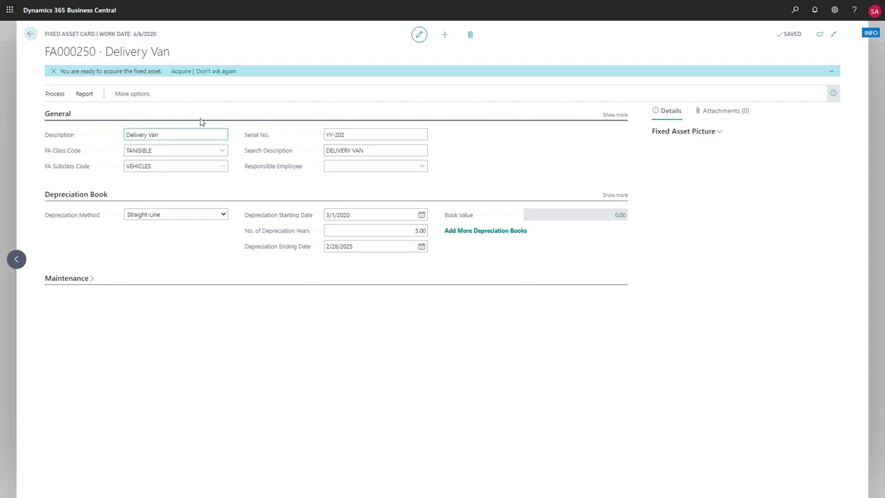
# - Start the assisted acquisition of the van with a cost including tax of 20,000.00 and an acquisition date of 3/1/2020
pyautogui.click(181, 71)
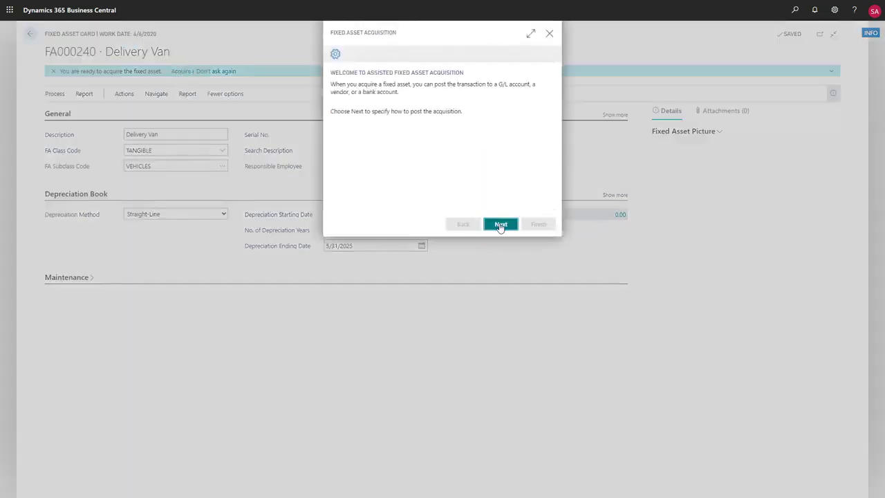
pyautogui.click(500, 225)
pyautogui.click(541, 85)
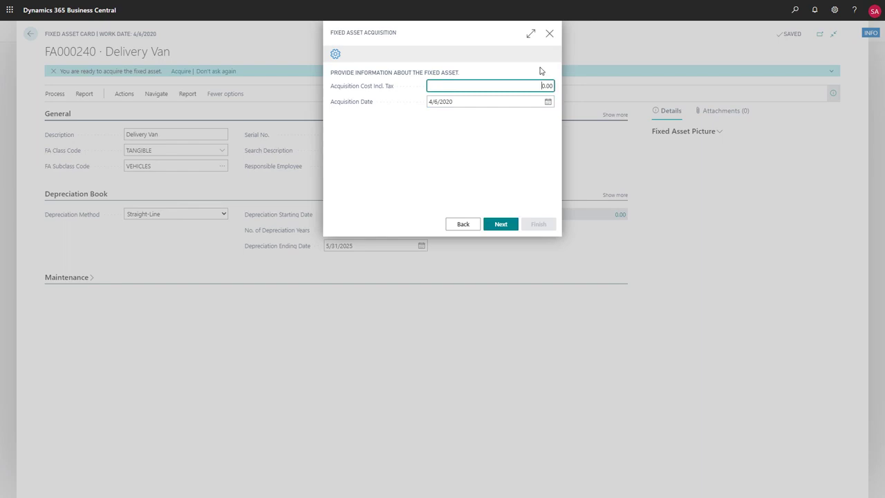
pyautogui.write('2000')
pyautogui.click(547, 102)
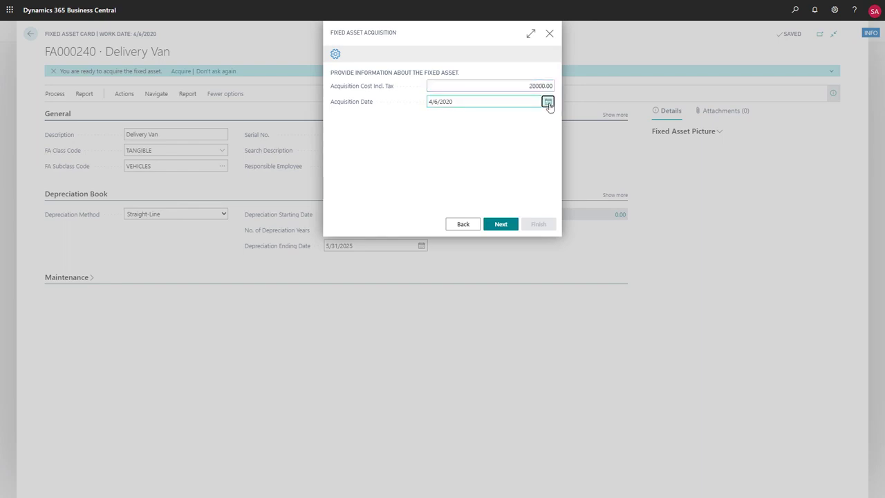
pyautogui.click(434, 116)
pyautogui.click(436, 135)
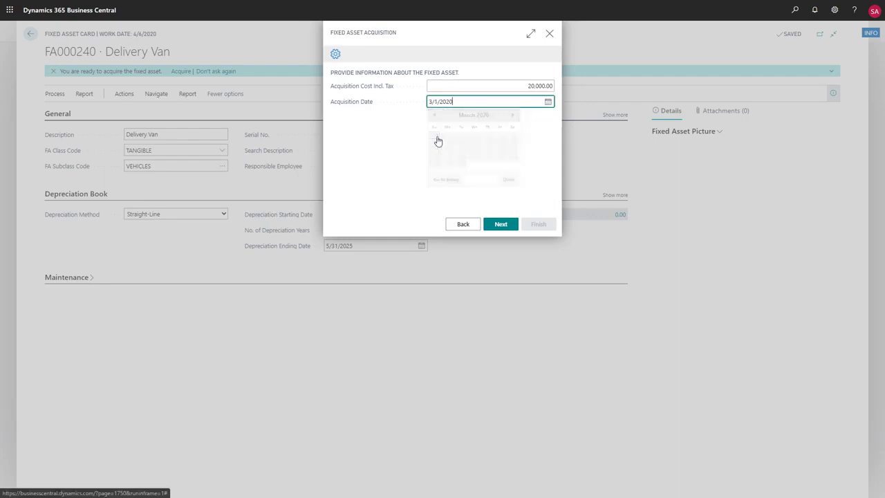
pyautogui.click(499, 224)
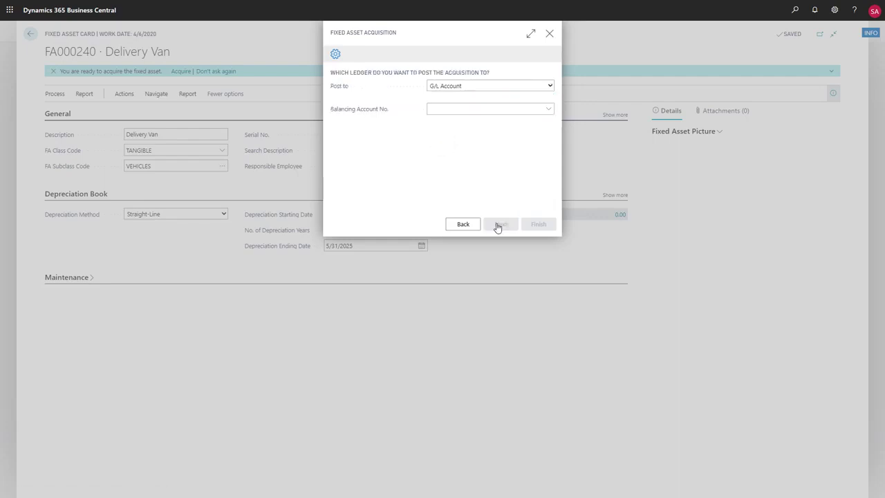
# - Set the acquisition to post to Vendor, choose the vendor number and enter the external document number
pyautogui.click(551, 86)
pyautogui.click(518, 115)
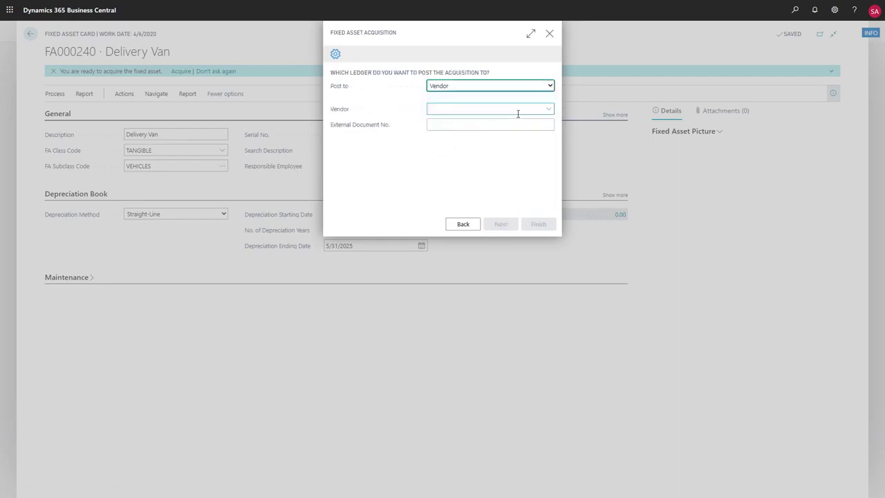
pyautogui.click(549, 108)
pyautogui.click(500, 145)
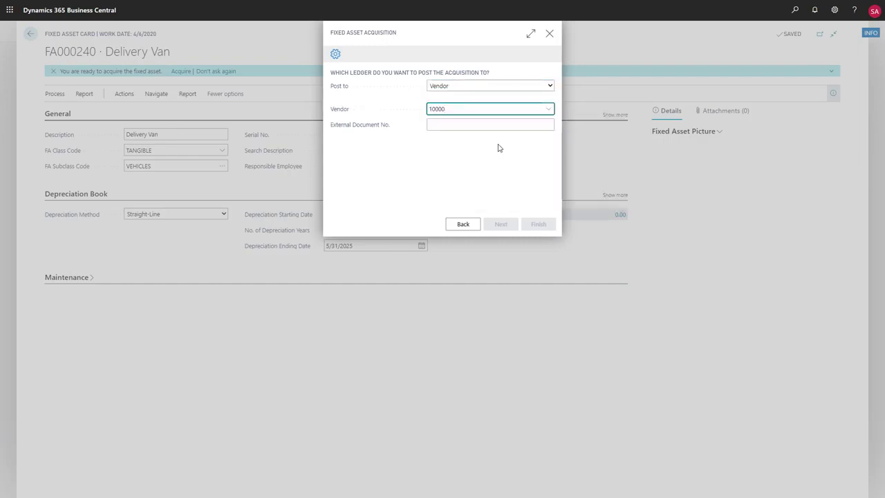
pyautogui.click(498, 126)
pyautogui.write('123456')
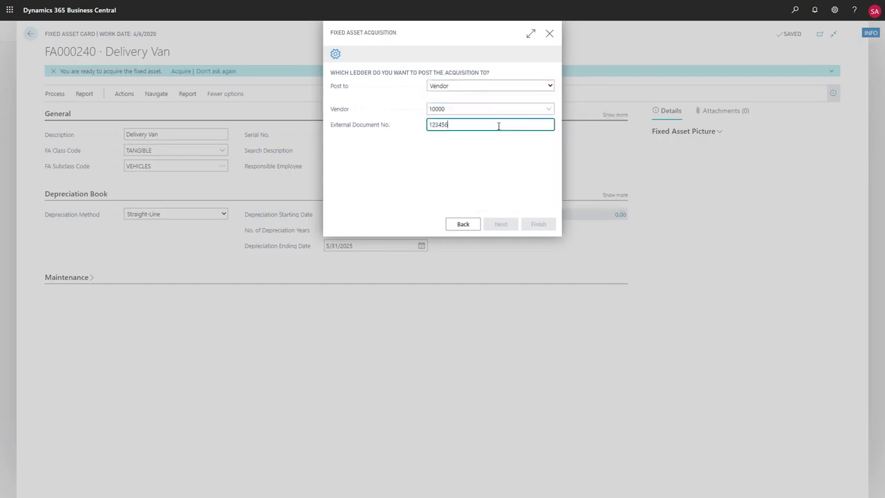
pyautogui.click(495, 169)
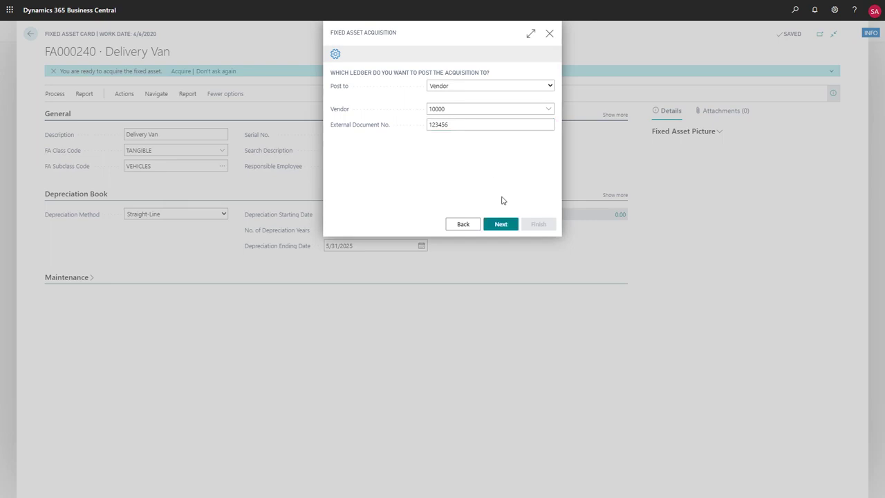
# - Finish the van's acquisition with the fixed asset G/L journal opened, and post the lines in the AUTOMATIC batch
pyautogui.click(502, 229)
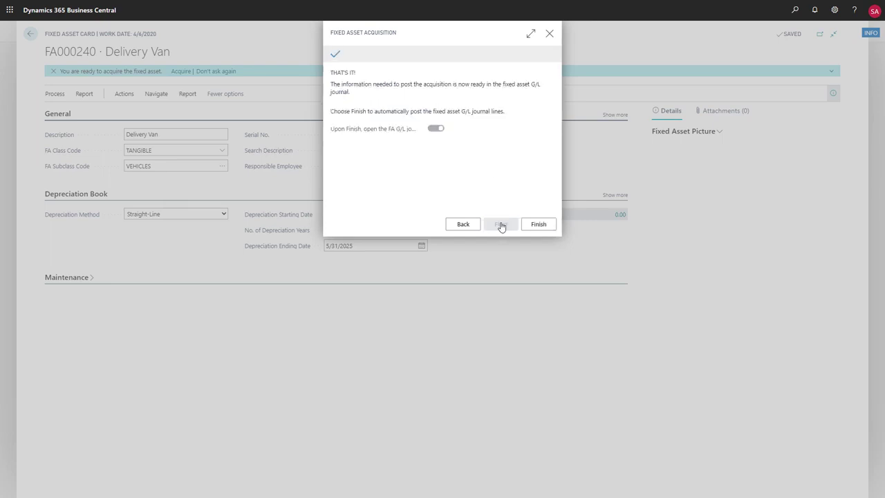
pyautogui.click(538, 228)
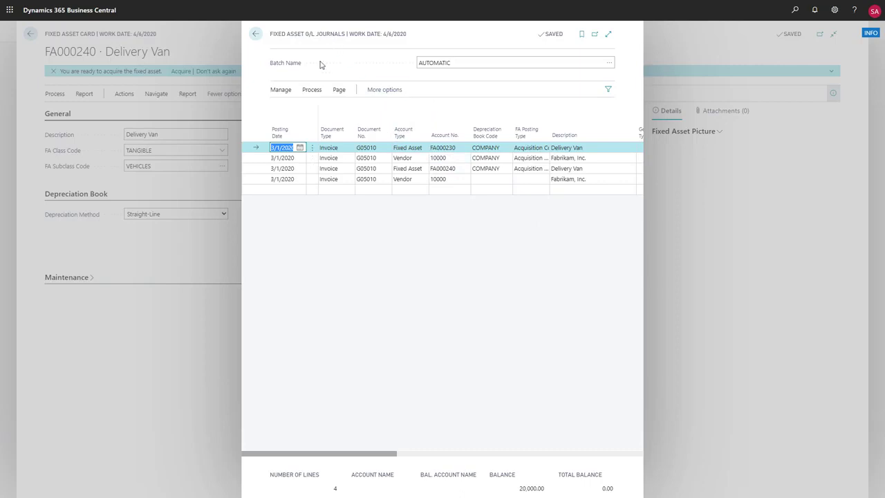
pyautogui.click(312, 90)
pyautogui.click(289, 108)
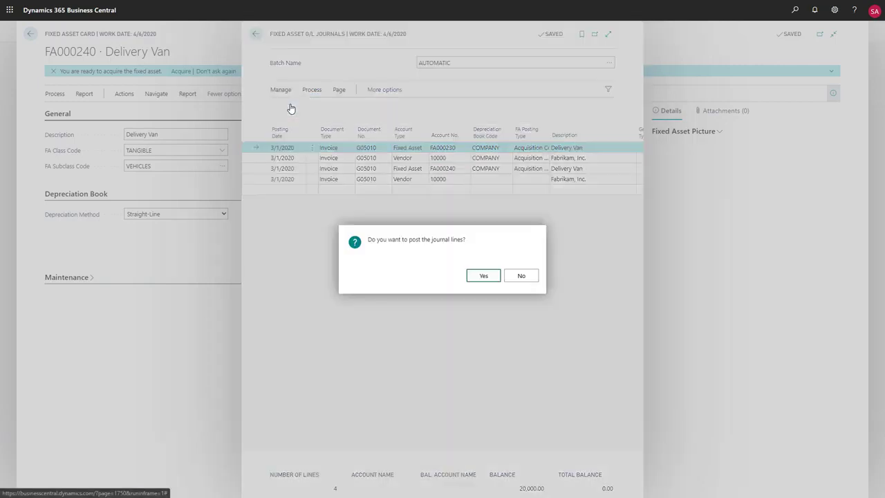
pyautogui.click(482, 275)
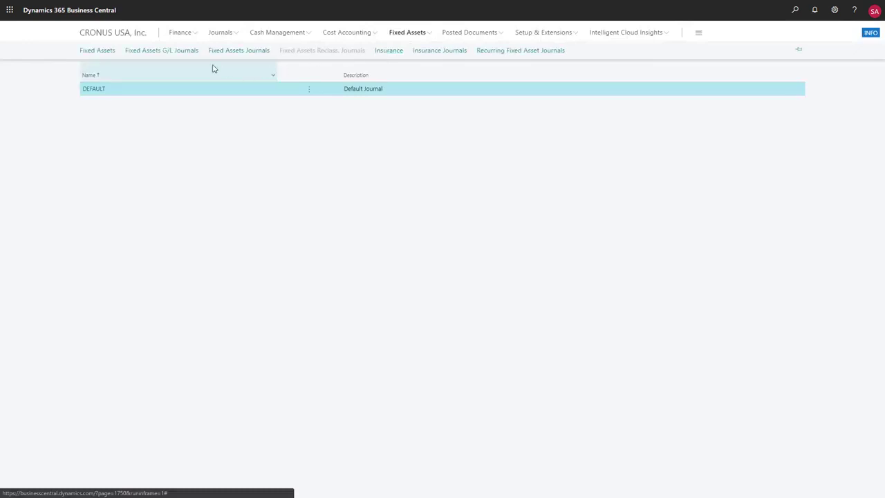
# - Start the depreciation calculation from the fixed assets list for the COMPANY book and set its posting date to 3/1/2020
pyautogui.click(106, 52)
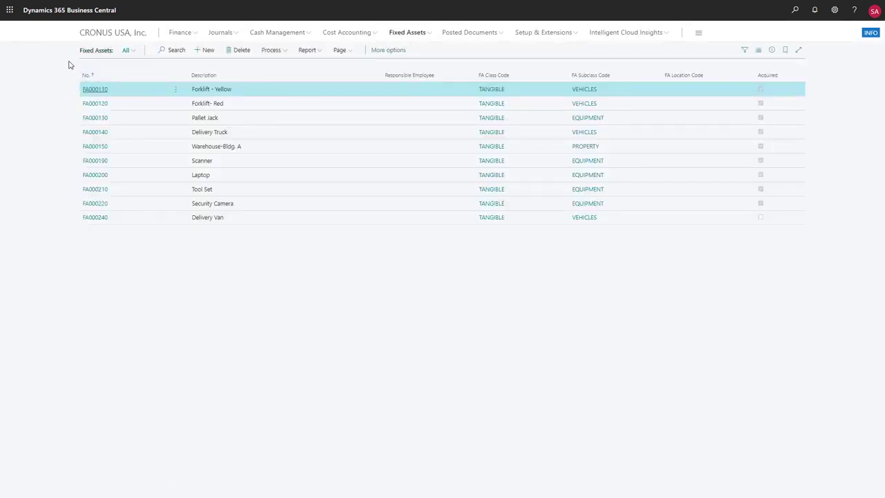
pyautogui.click(282, 53)
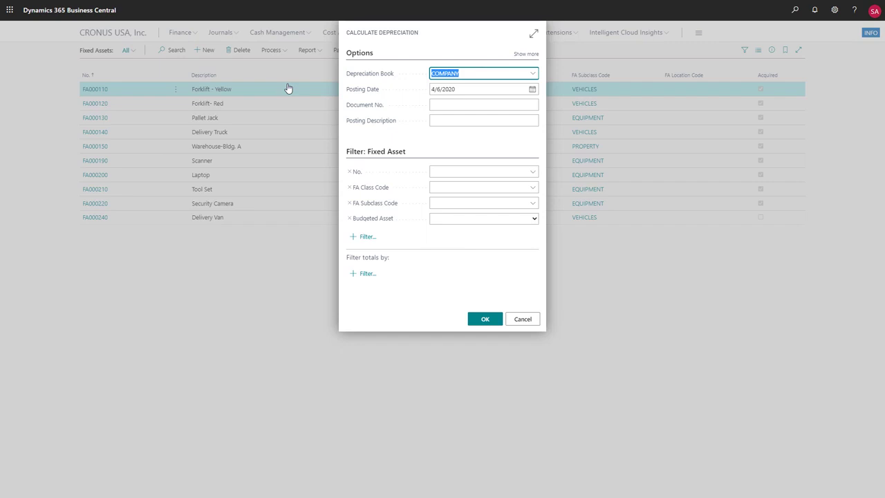
pyautogui.click(531, 89)
pyautogui.click(437, 103)
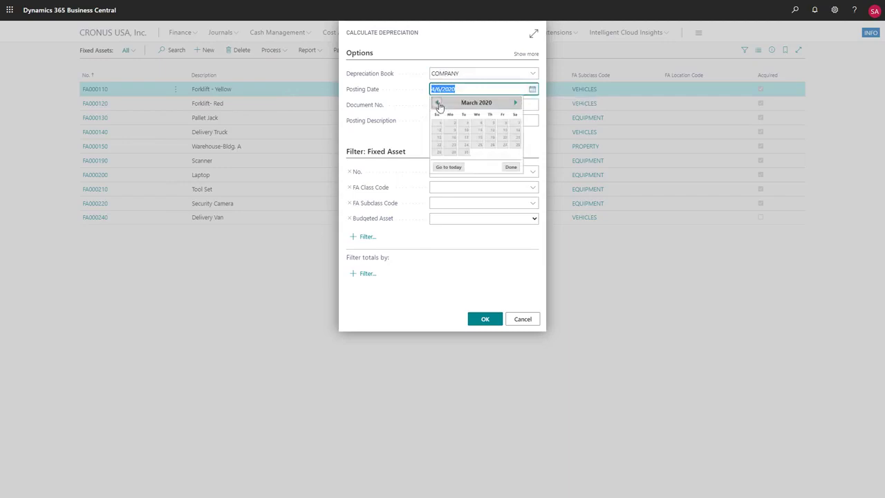
pyautogui.click(439, 123)
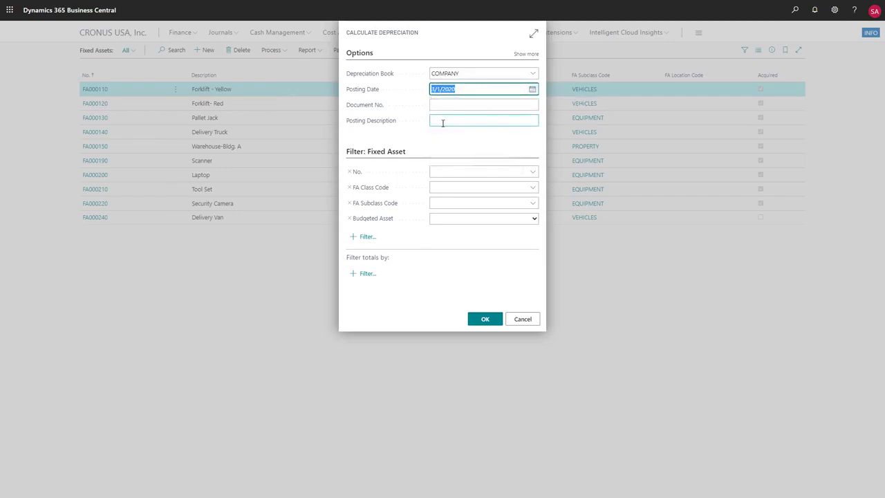
# - Show the additional depreciation options, set the separate posting date to 3/31/2020, and run the calculation, accepting to open the journal
pyautogui.click(526, 55)
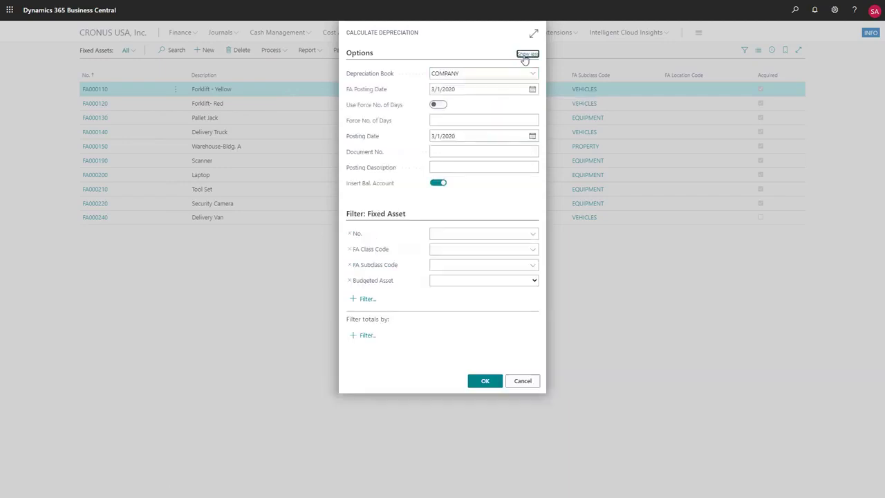
pyautogui.click(532, 136)
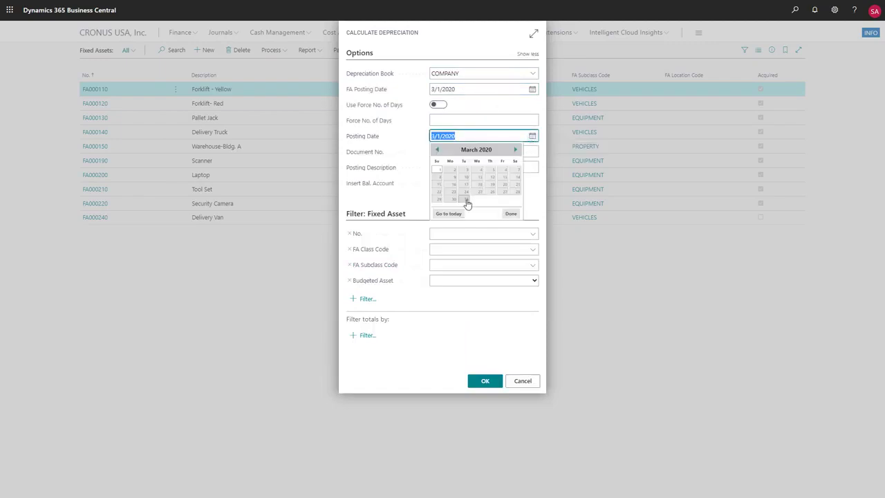
pyautogui.click(468, 204)
pyautogui.click(485, 381)
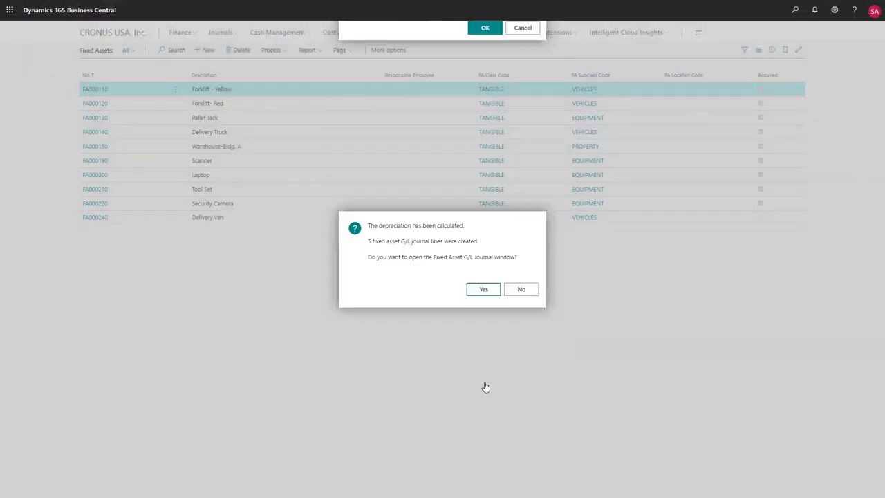
pyautogui.click(481, 291)
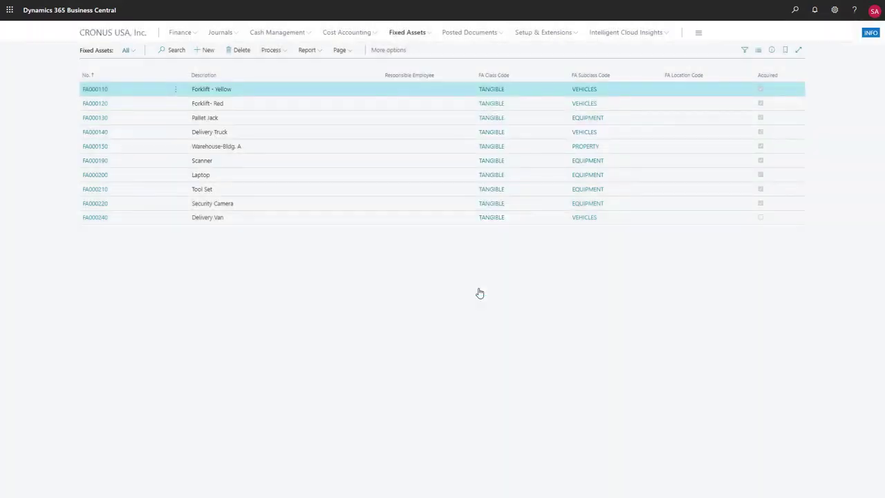
# - Post the fixed asset G/L journals from the list of journal batches
pyautogui.click(430, 35)
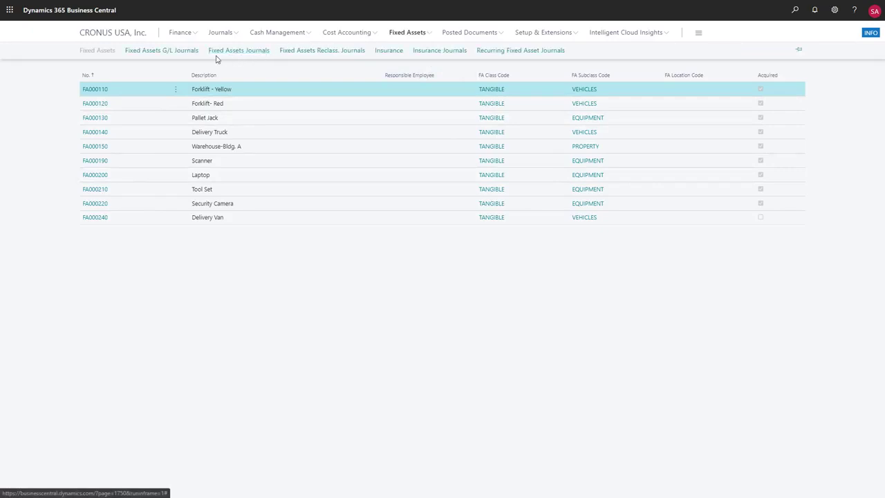
pyautogui.click(174, 54)
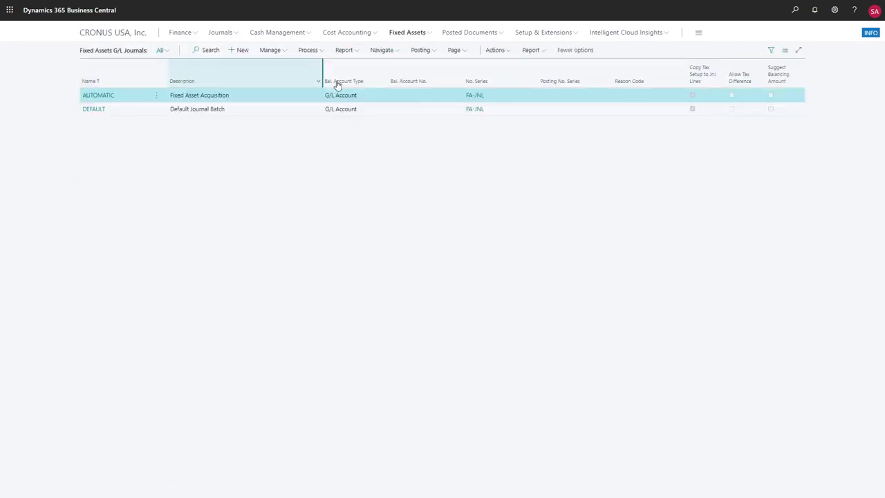
pyautogui.click(462, 52)
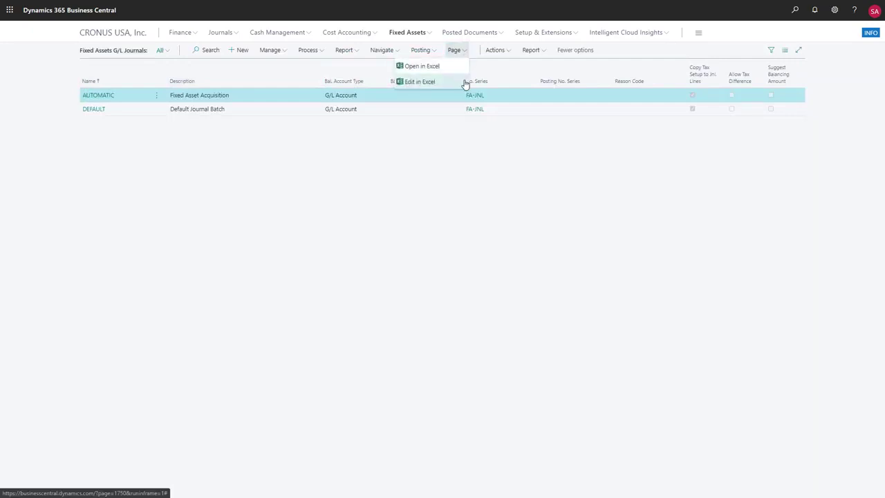
pyautogui.click(59, 108)
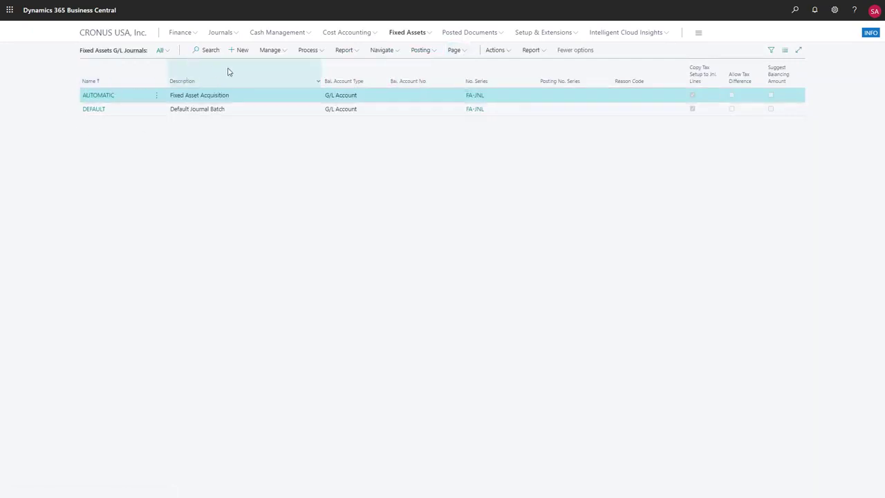
pyautogui.hotkey('ctrl', 'Delete')
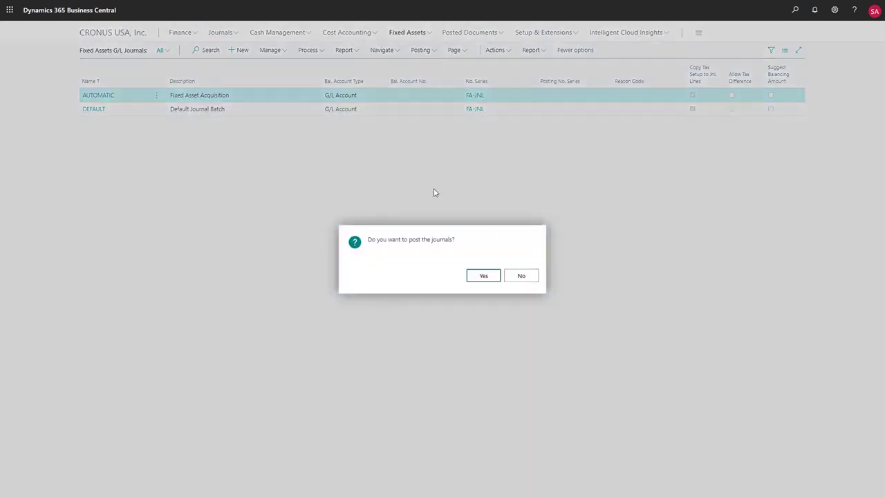
pyautogui.click(482, 276)
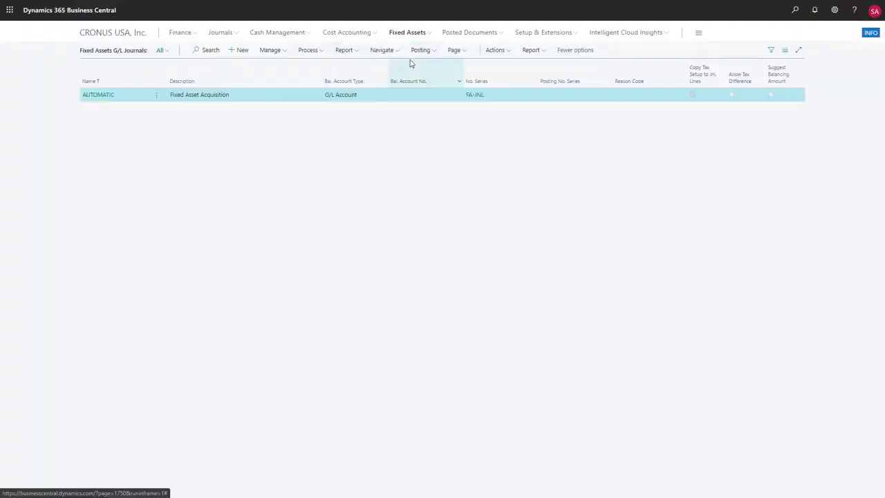
# - Review the reports offered for the fixed assets list and on the Forklift - Yellow asset card
pyautogui.click(429, 33)
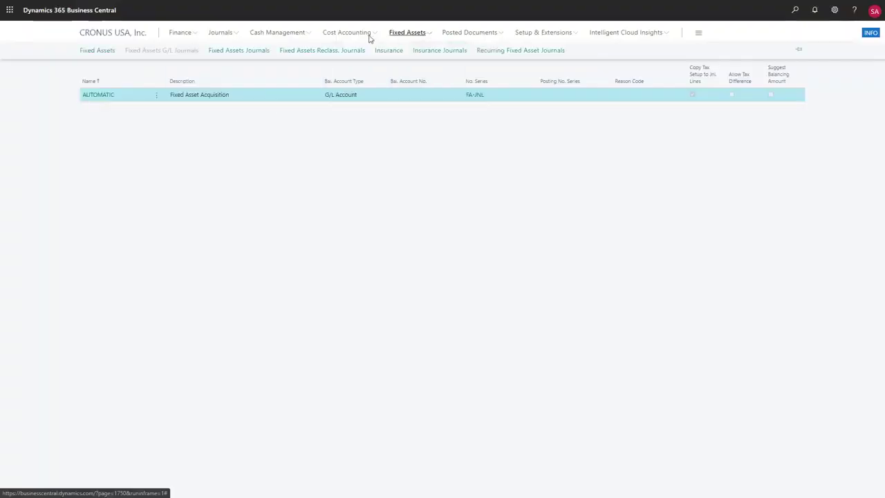
pyautogui.click(102, 53)
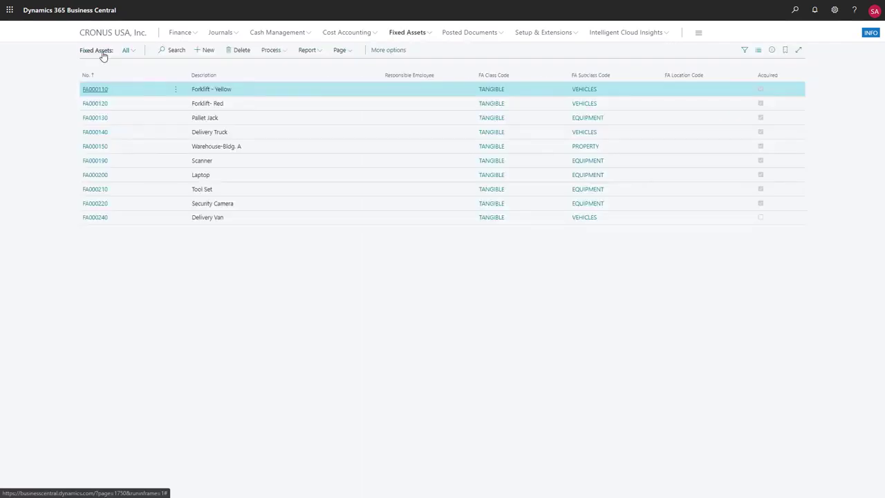
pyautogui.click(316, 52)
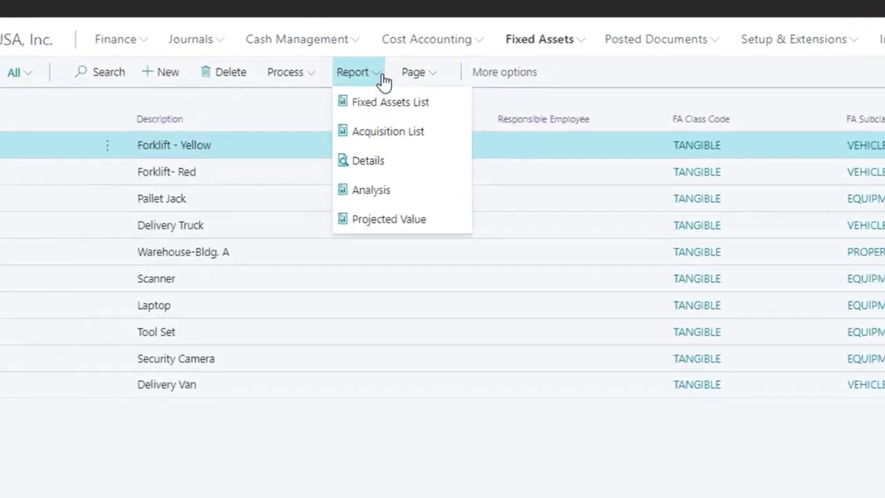
pyautogui.click(99, 91)
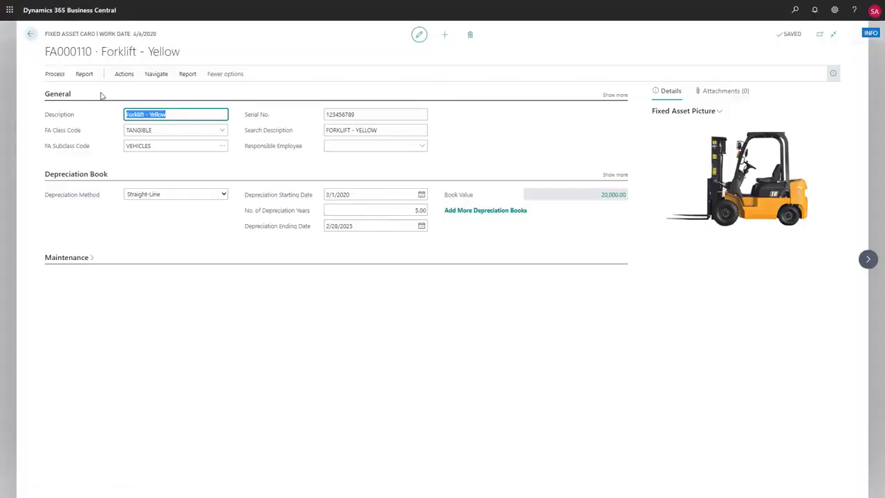
pyautogui.click(188, 74)
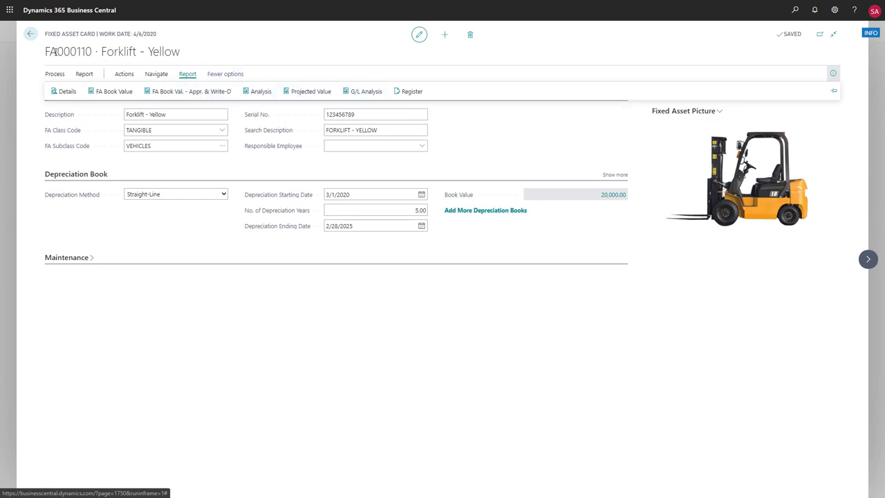
pyautogui.click(30, 34)
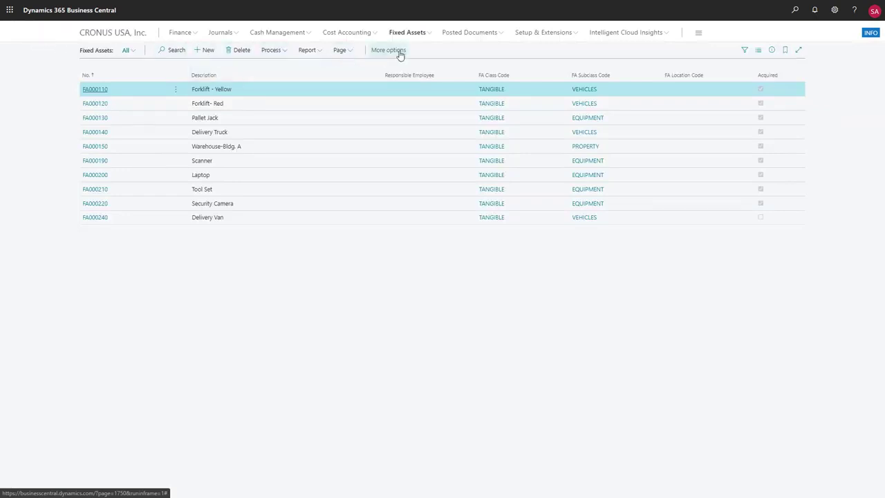
# - Open the insurance list and examine the Vehicle Insurance card
pyautogui.click(430, 36)
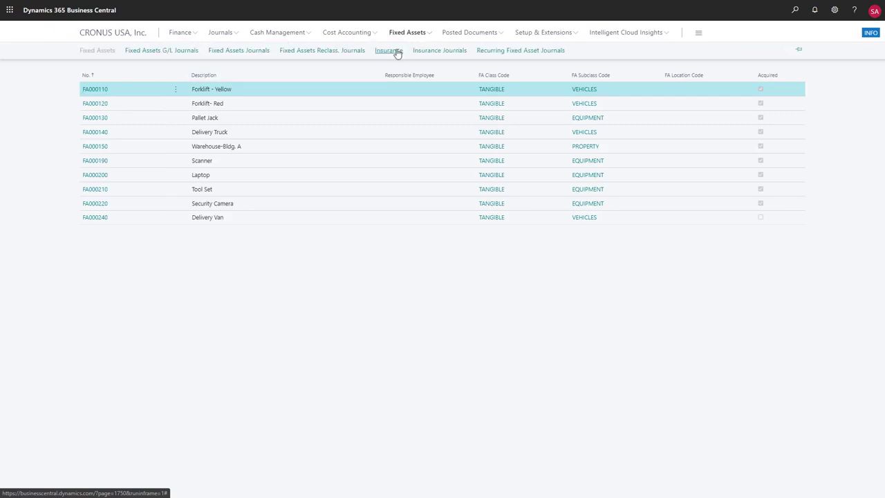
pyautogui.click(396, 52)
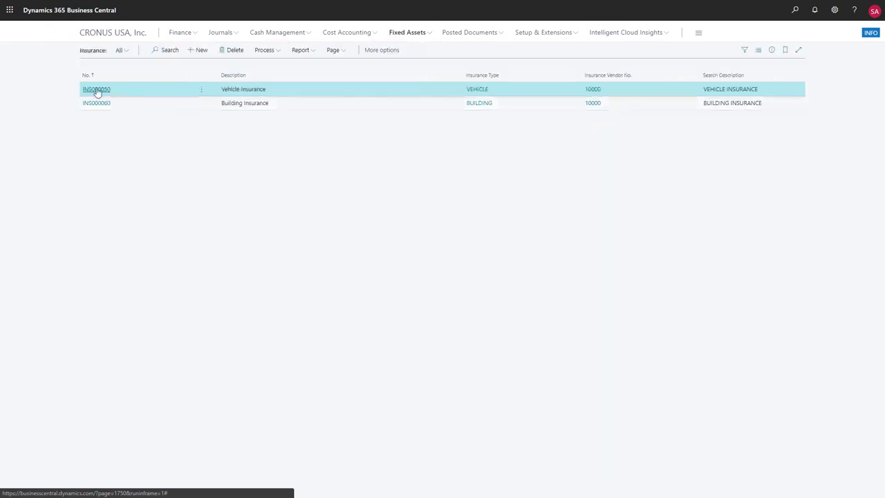
pyautogui.click(96, 90)
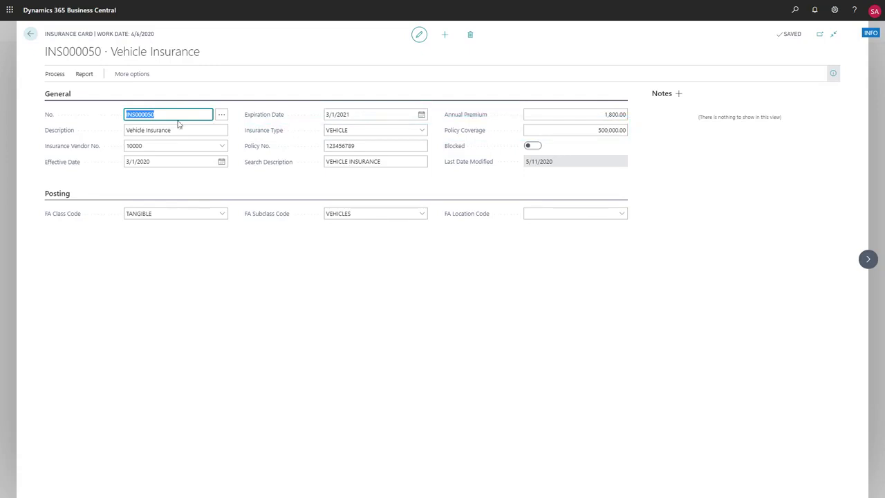
pyautogui.click(30, 34)
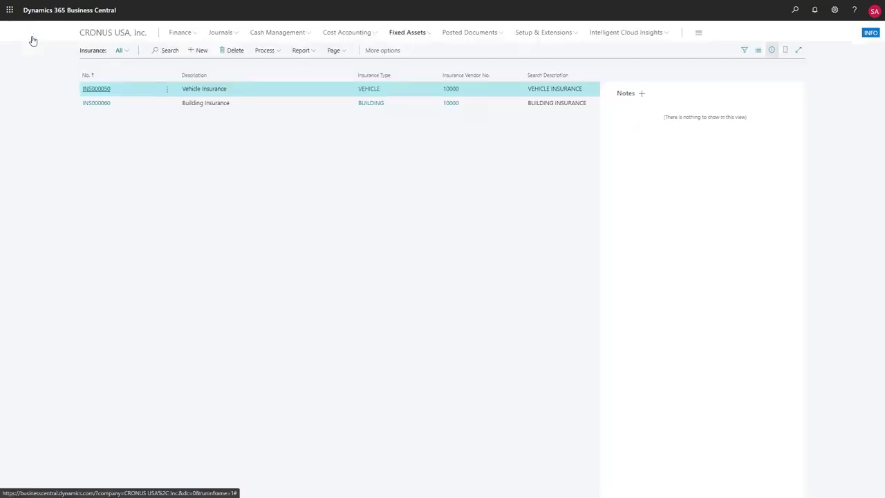
# - Open the VEHICLE batch of the insurance journals and examine its lines
pyautogui.click(417, 39)
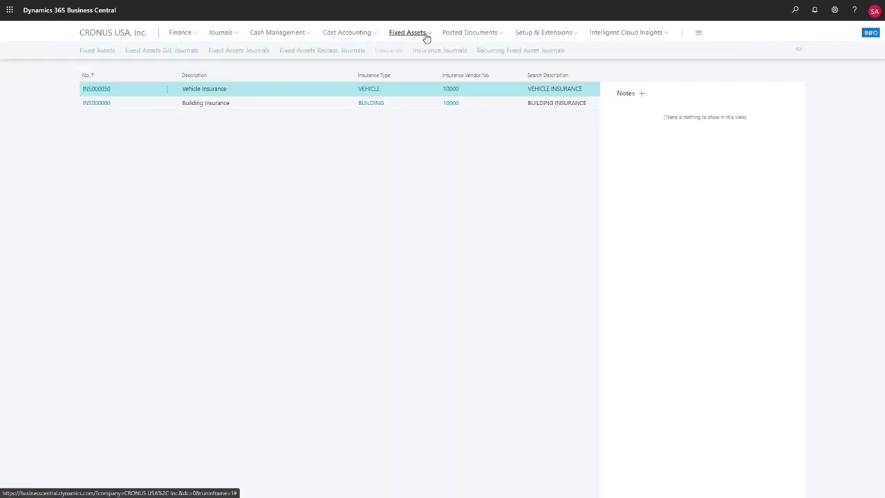
pyautogui.click(429, 53)
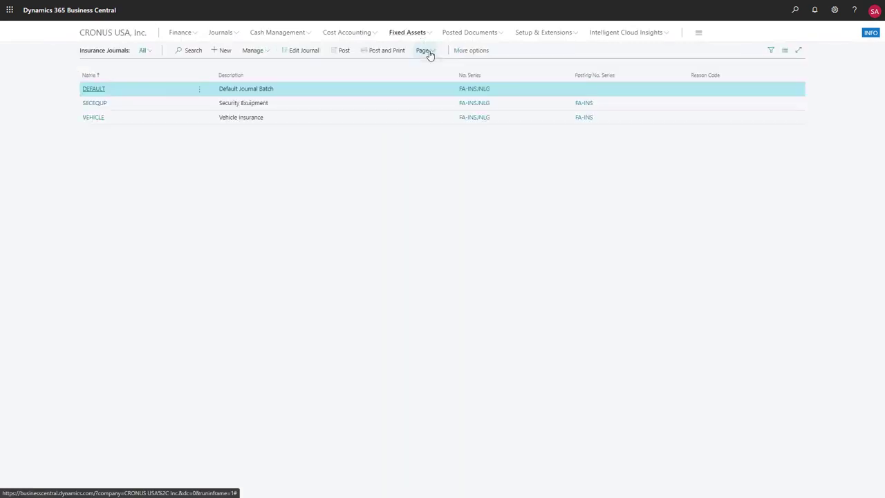
pyautogui.click(99, 119)
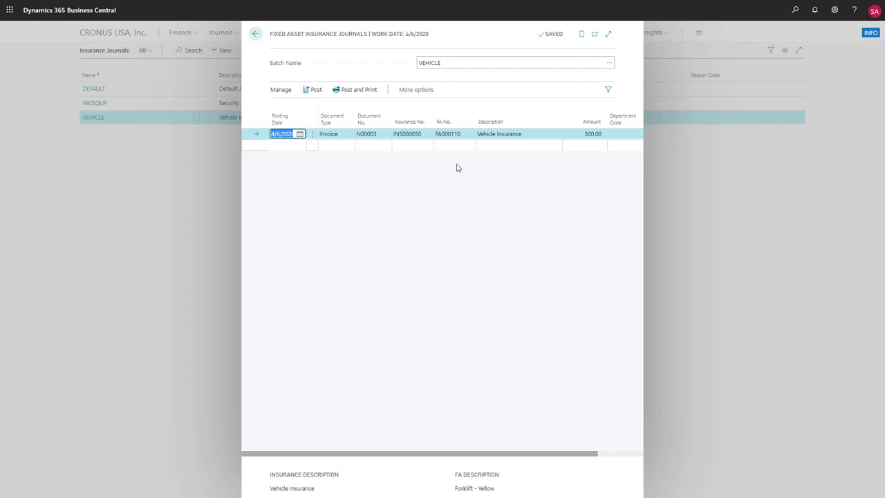
pyautogui.click(255, 34)
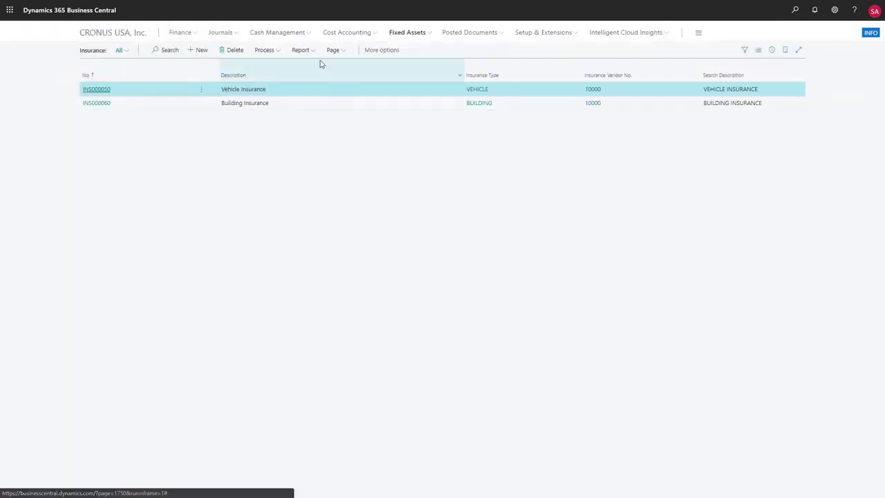
# - Preview the insurance report on annual premiums, policy coverage and over-/underinsured amounts, and return to the fixed assets list
pyautogui.click(312, 53)
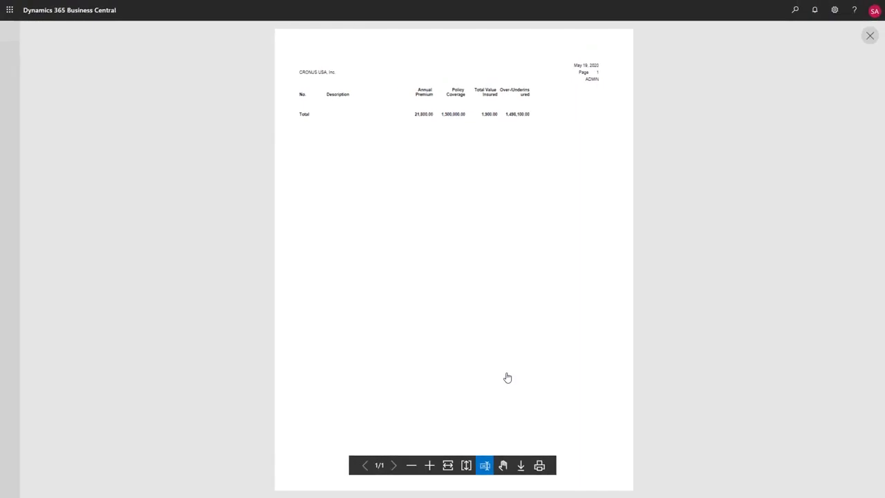
pyautogui.click(869, 35)
pyautogui.click(434, 35)
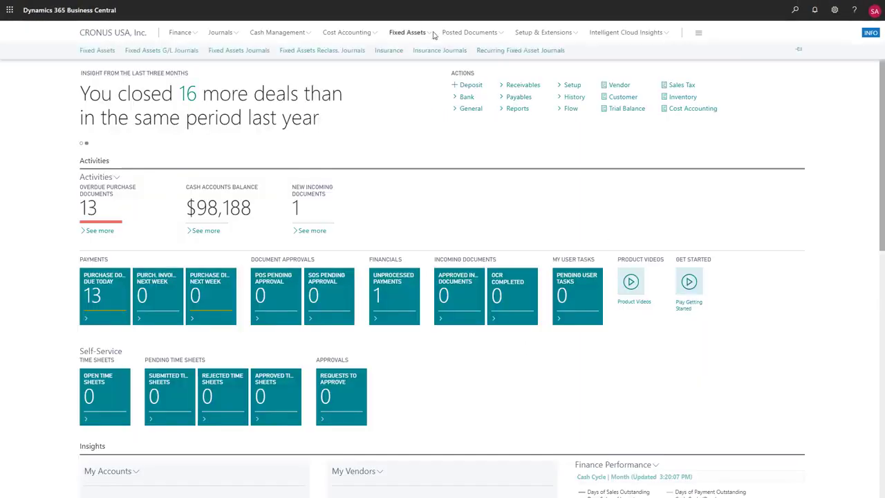
pyautogui.click(97, 51)
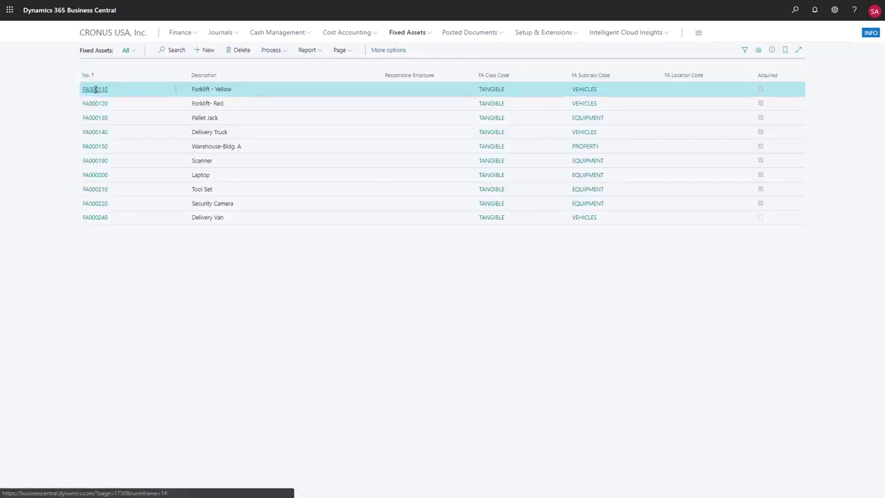
# - Open the maintenance registration of the Forklift - Yellow asset, examine its service entries, and return to the asset card
pyautogui.click(95, 89)
pyautogui.click(151, 76)
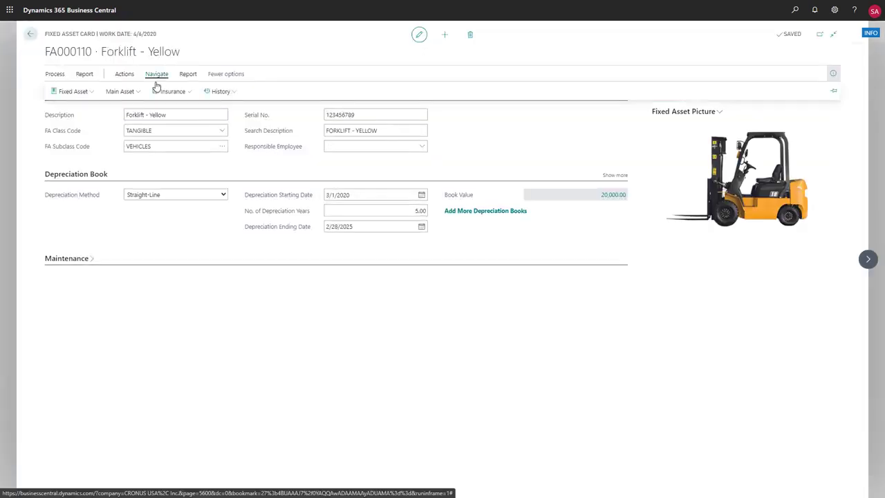
pyautogui.click(96, 93)
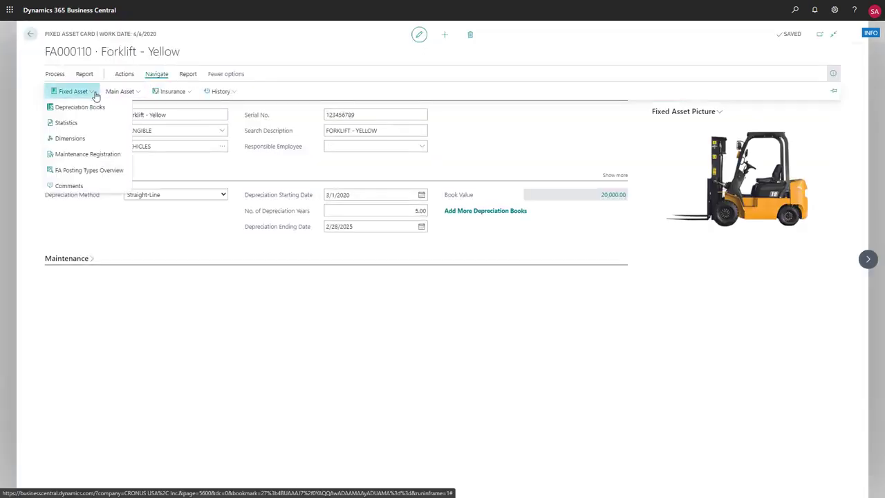
pyautogui.click(94, 155)
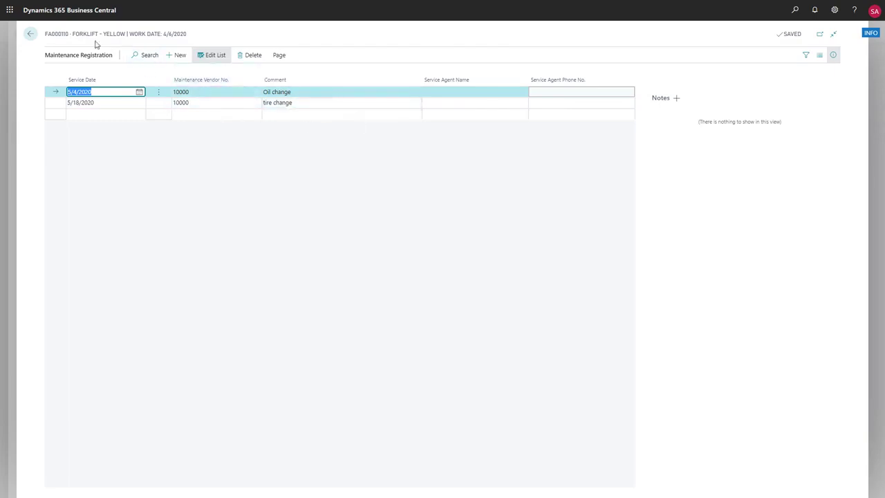
pyautogui.click(32, 36)
# - Review the reports offered on the Forklift - Yellow card, including Register, and return to the fixed assets list
pyautogui.click(188, 107)
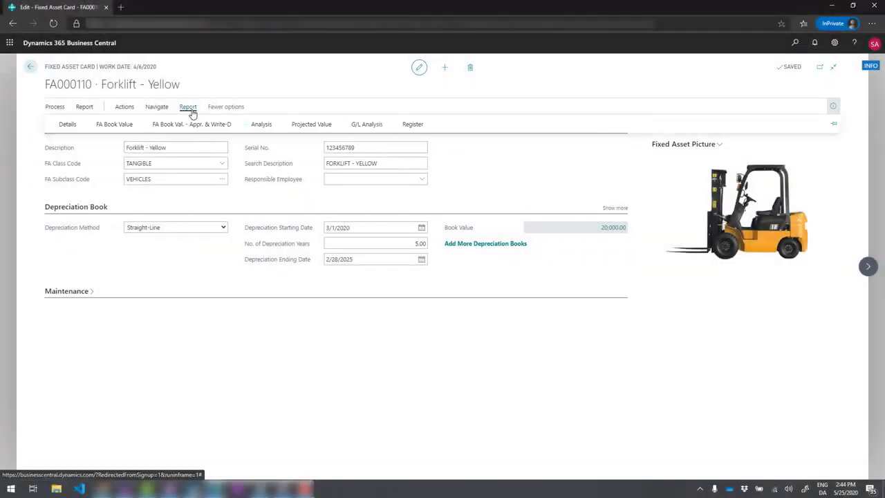
pyautogui.click(409, 125)
pyautogui.click(482, 230)
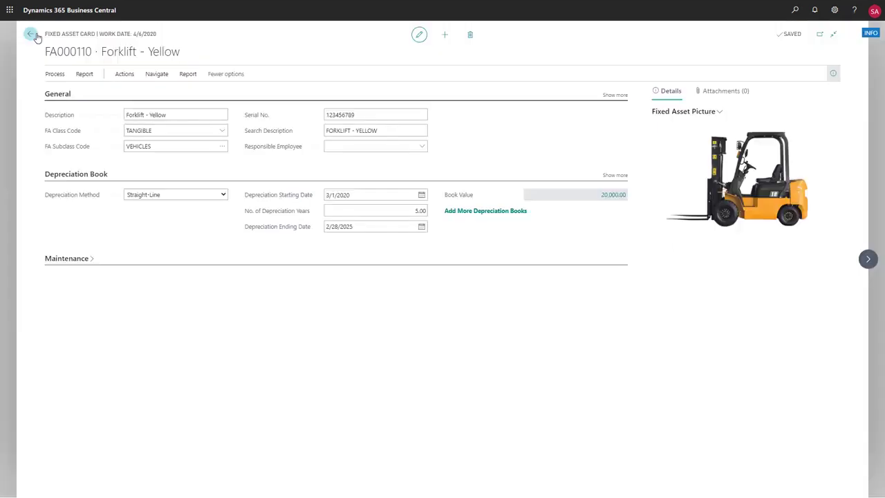
pyautogui.click(32, 34)
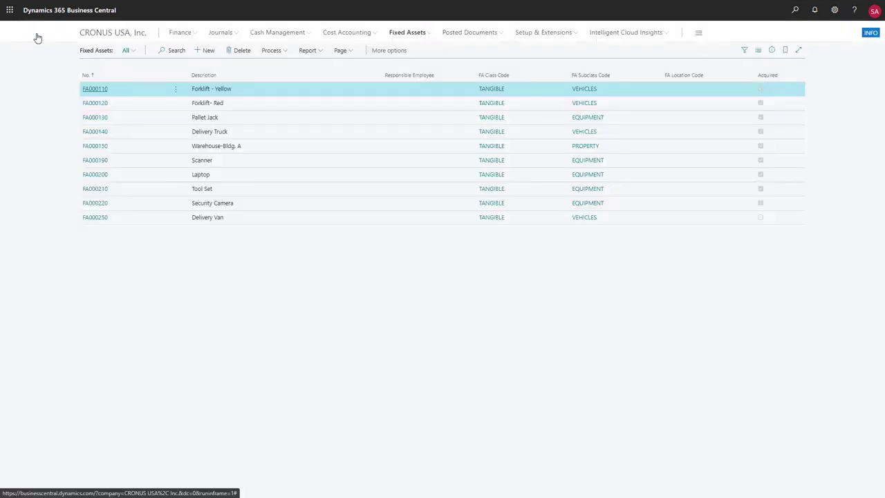
# - Open the DEFAULT batch of the fixed assets G/L journals, examine the FA posting type options on its line, and close the journal
pyautogui.click(430, 36)
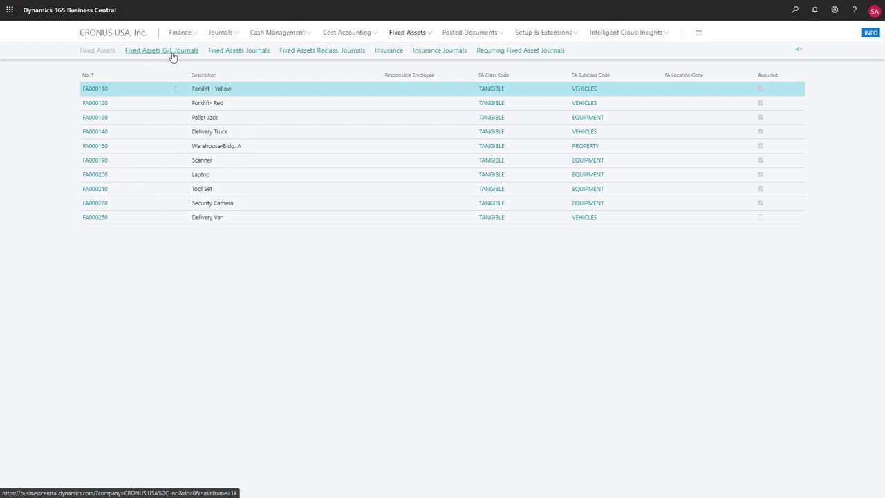
pyautogui.click(171, 51)
pyautogui.click(100, 114)
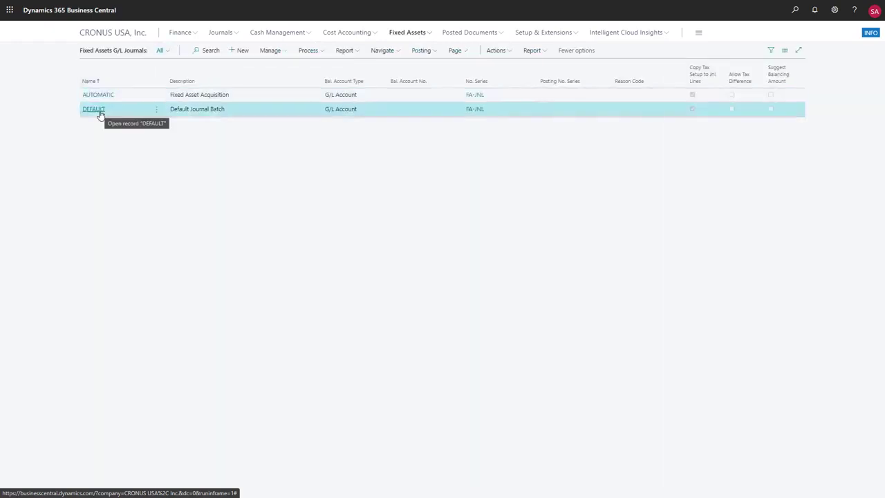
pyautogui.click(99, 114)
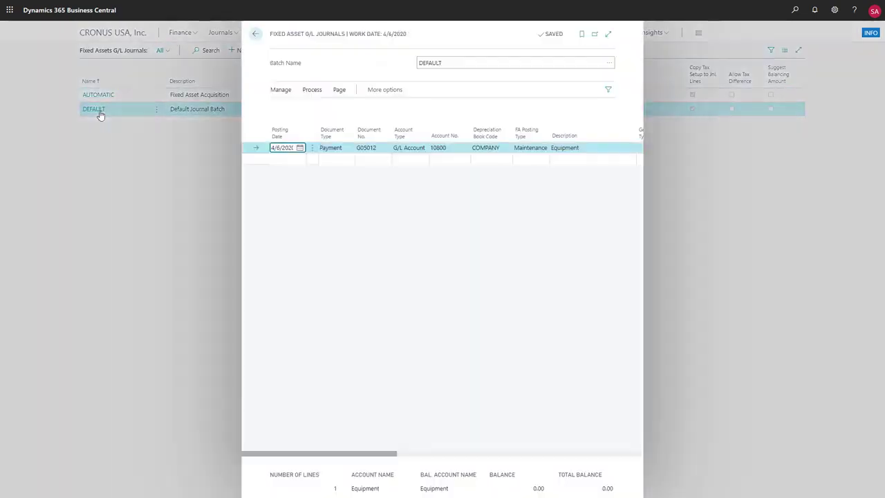
pyautogui.click(545, 148)
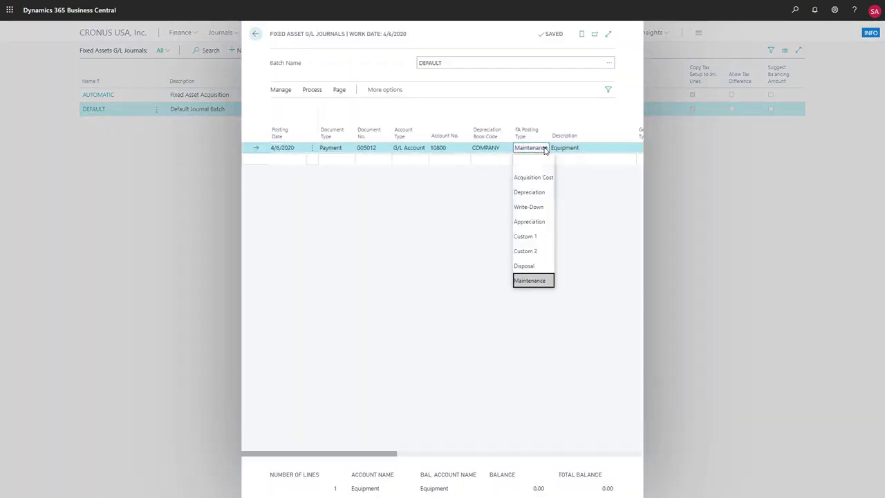
pyautogui.click(571, 205)
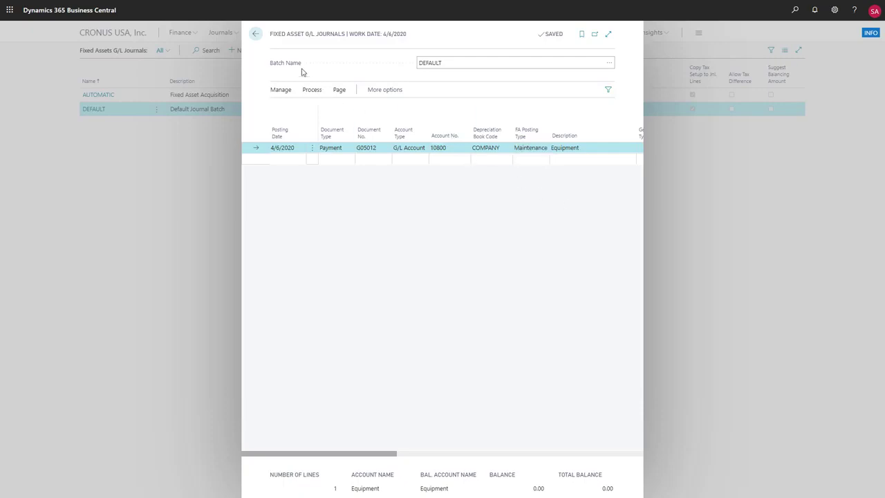
pyautogui.click(255, 33)
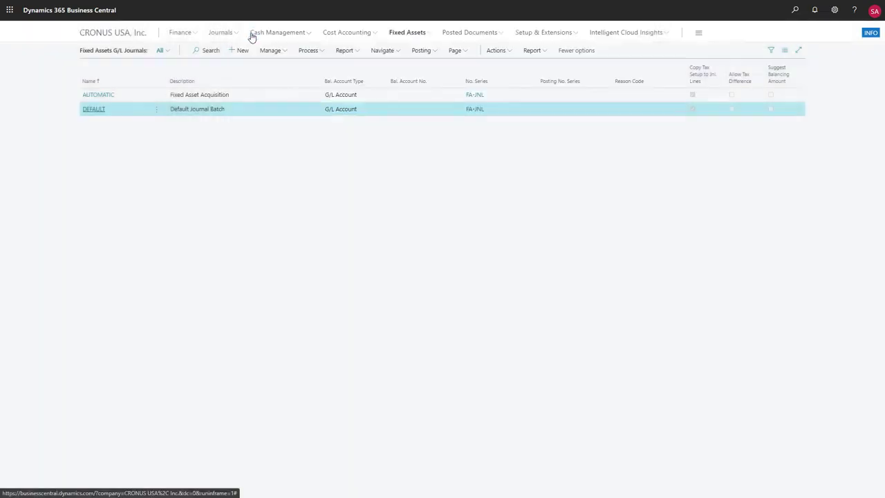
# - Open the fixed assets list and review its available reports, including Analysis and Projected Value
pyautogui.click(430, 34)
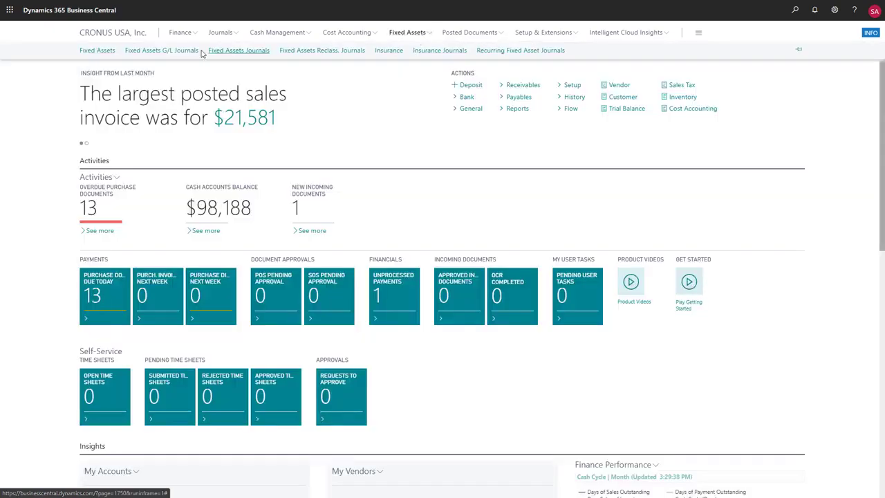
pyautogui.click(111, 54)
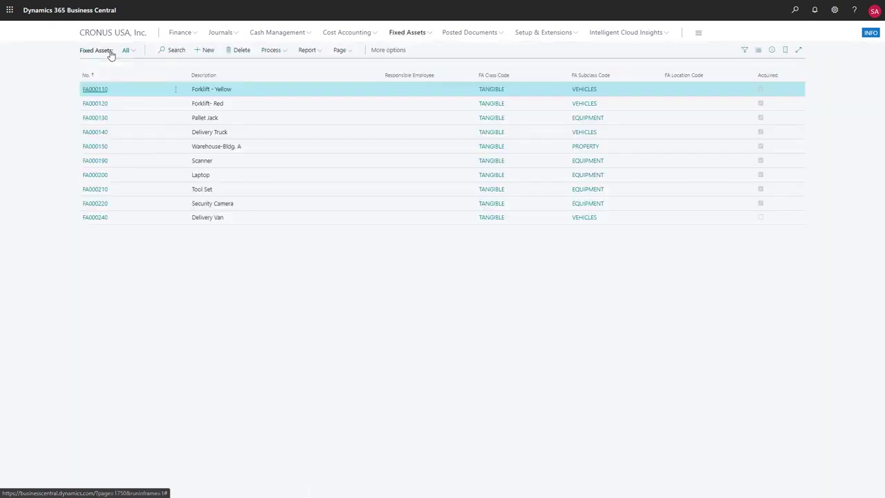
pyautogui.click(310, 50)
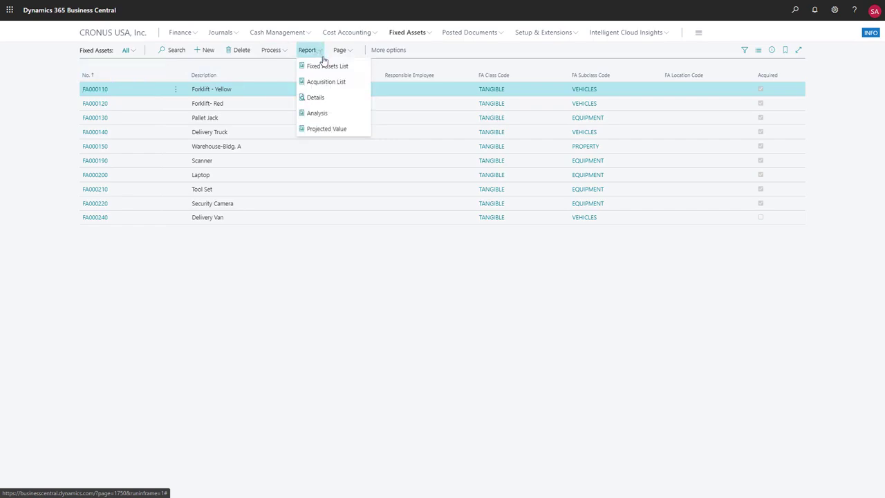
pyautogui.click(324, 114)
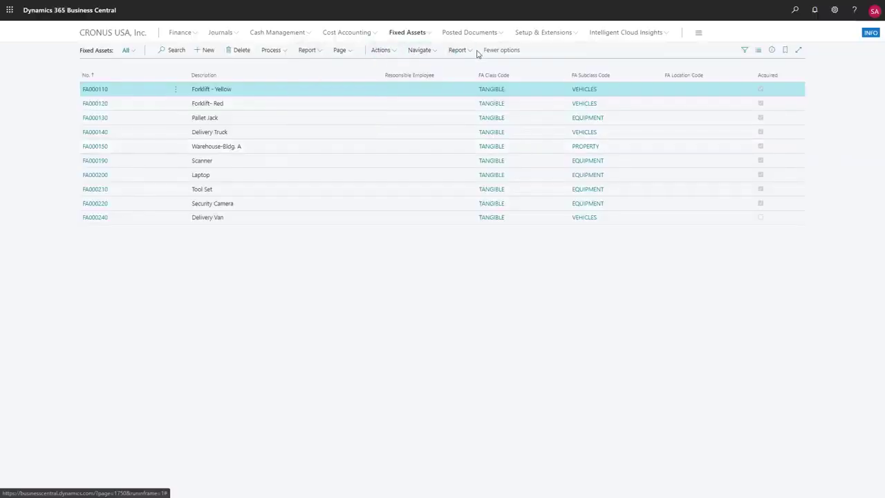
pyautogui.click(458, 50)
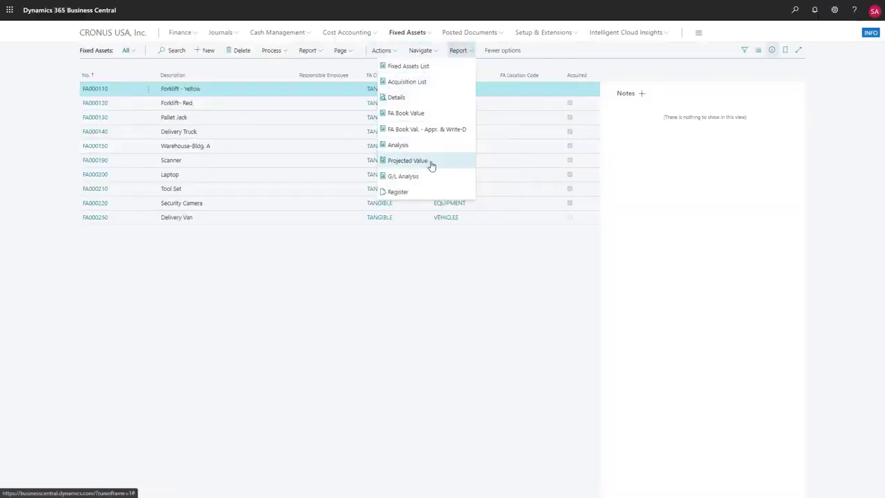
pyautogui.click(429, 161)
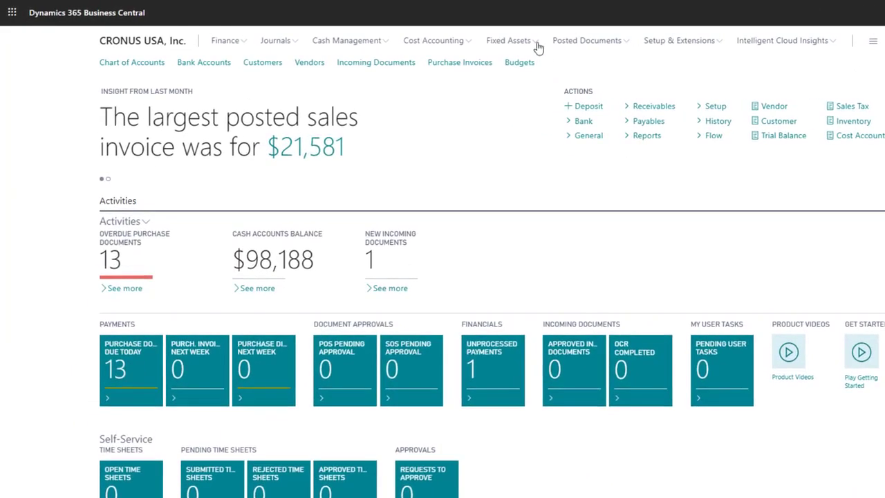
# - Display the fixed asset pages available from the home page
pyautogui.click(537, 43)
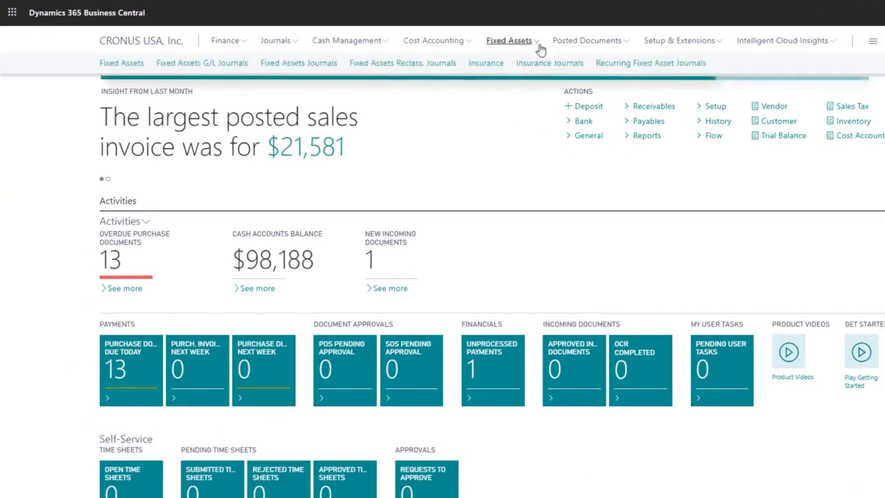